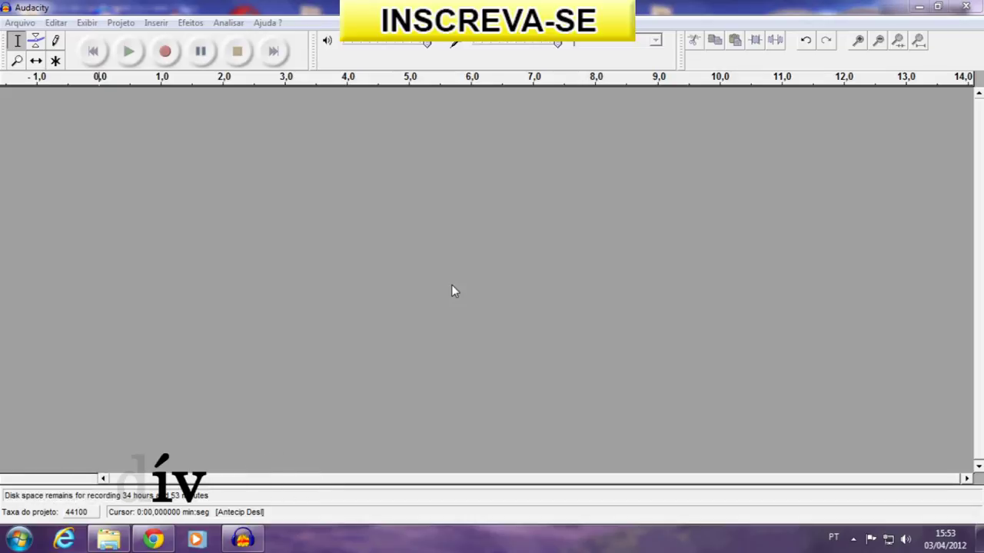
# - Record a new voice clip about 7 seconds long
pyautogui.click(167, 54)
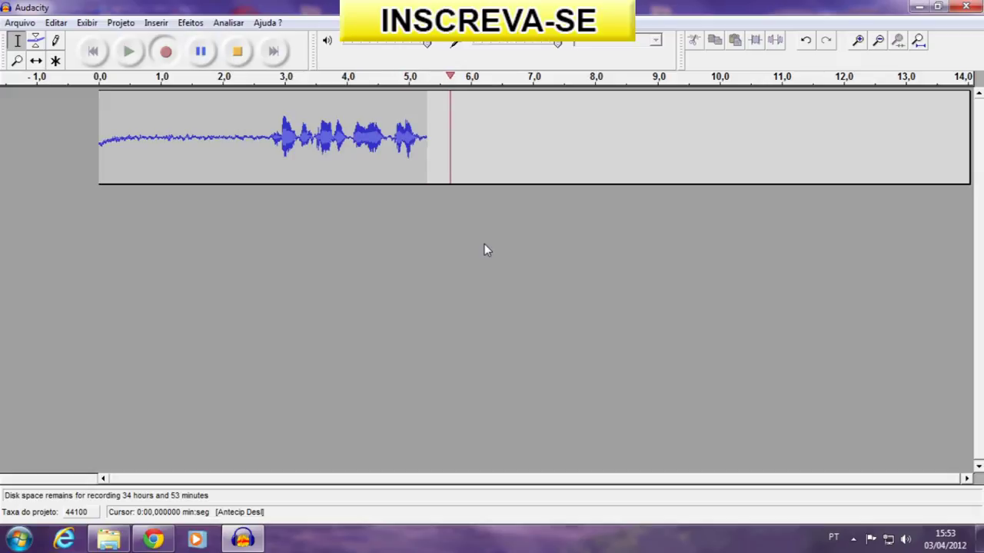
pyautogui.press('space')
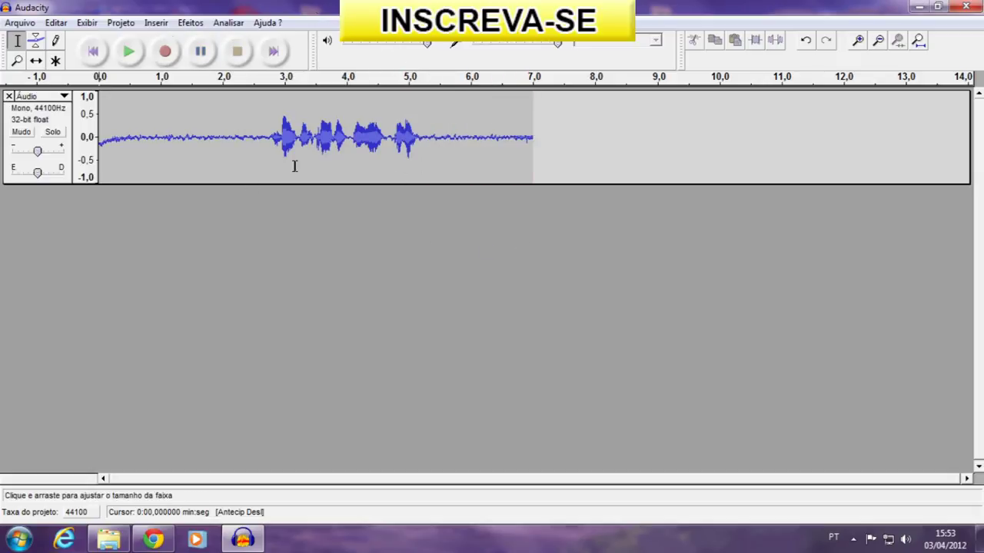
# - Amplify the entire recorded track by 6.7 dB with a new peak amplitude of -0.0 dB, and clear the selection
pyautogui.moveTo(108, 137)
pyautogui.mouseDown()
pyautogui.moveTo(448, 153)
pyautogui.moveTo(458, 182)
pyautogui.mouseUp()
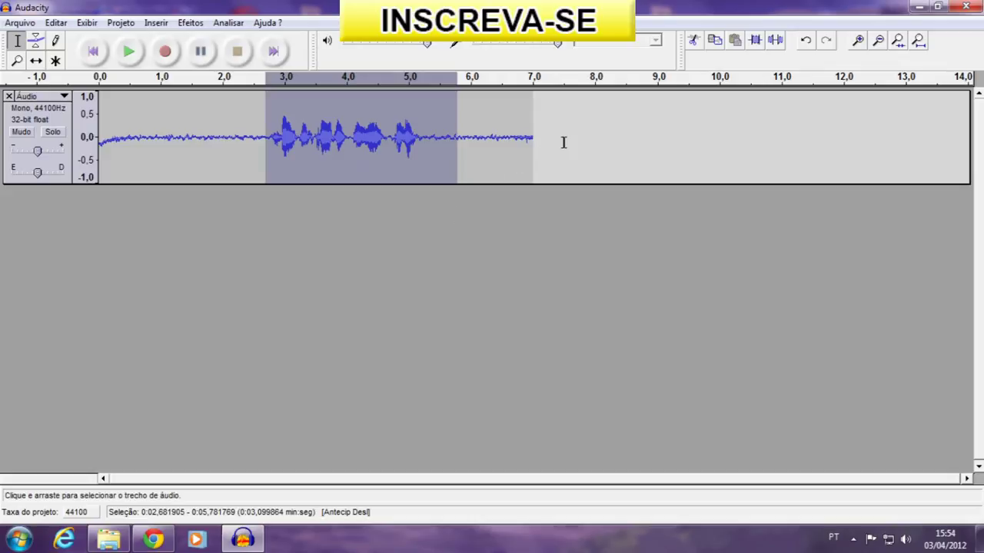
pyautogui.moveTo(569, 130); pyautogui.dragTo(28, 136)
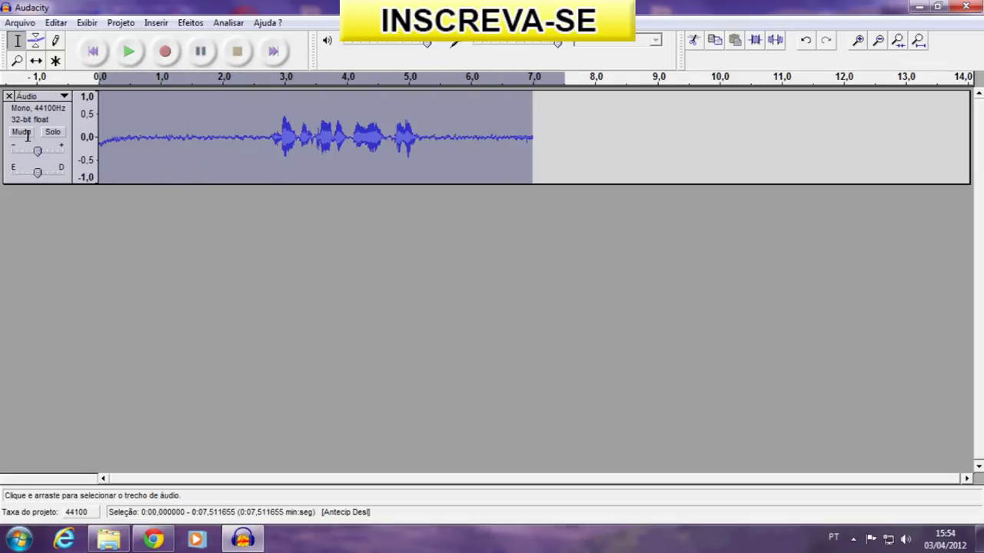
pyautogui.click(192, 23)
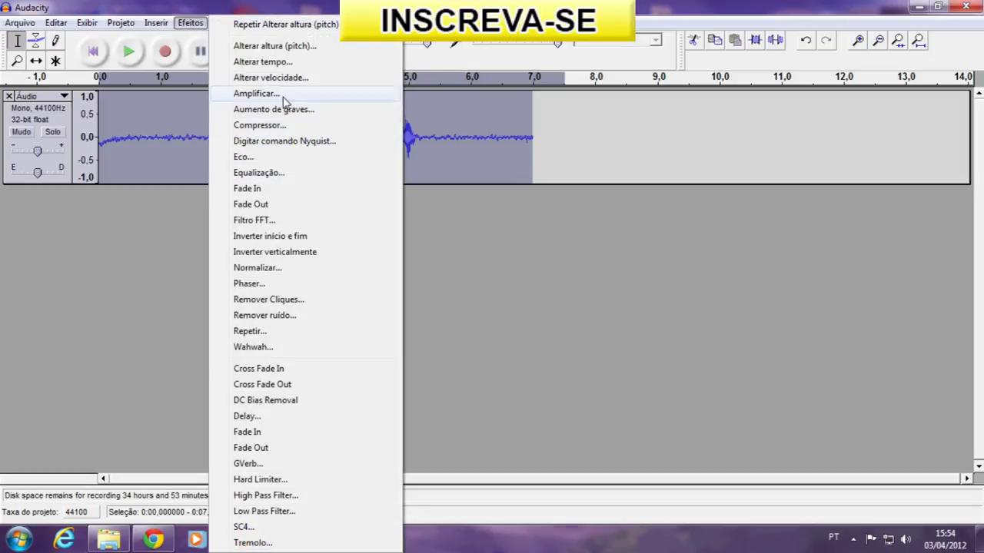
pyautogui.click(283, 99)
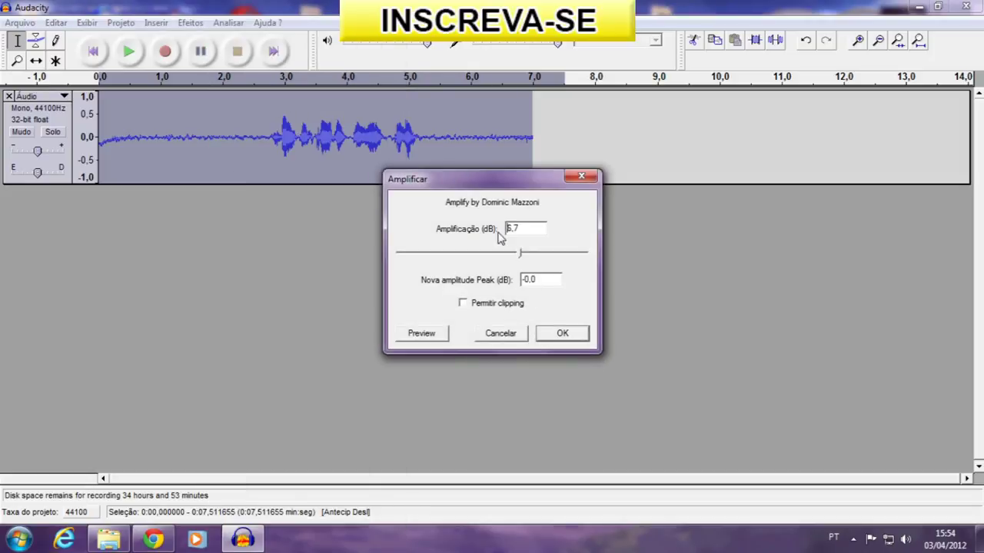
pyautogui.click(547, 334)
pyautogui.click(159, 121)
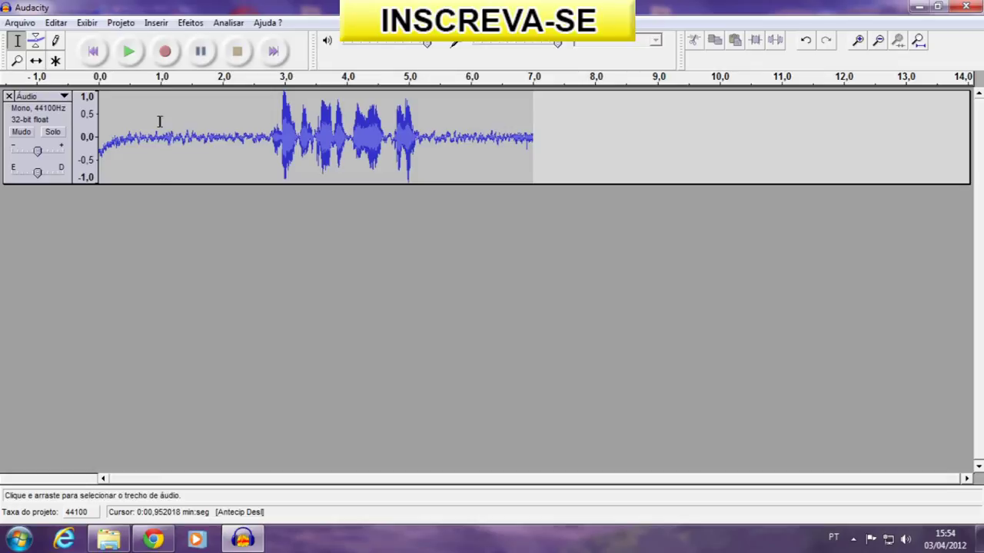
# - Play the amplified recording from the start to listen for background noise, and stop playback
pyautogui.click(94, 57)
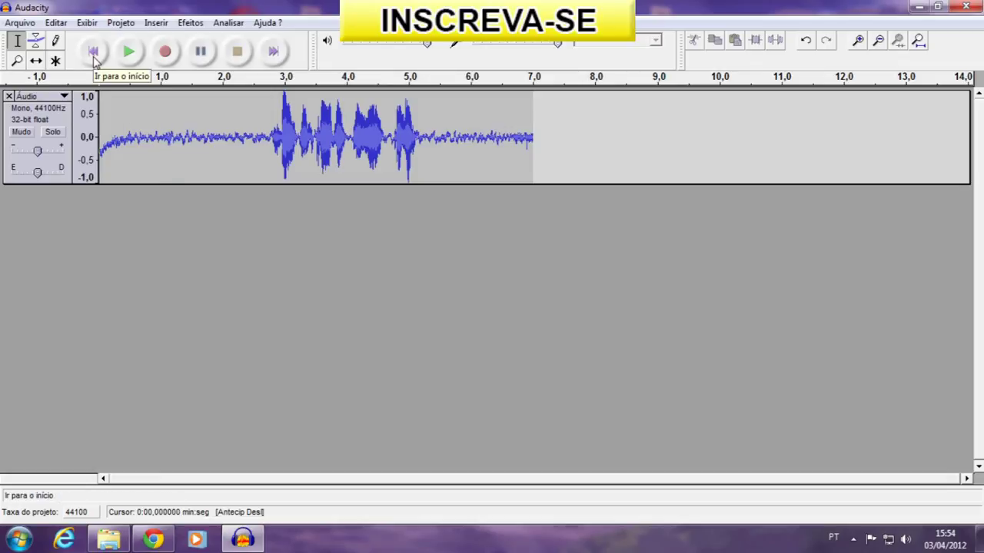
pyautogui.click(131, 60)
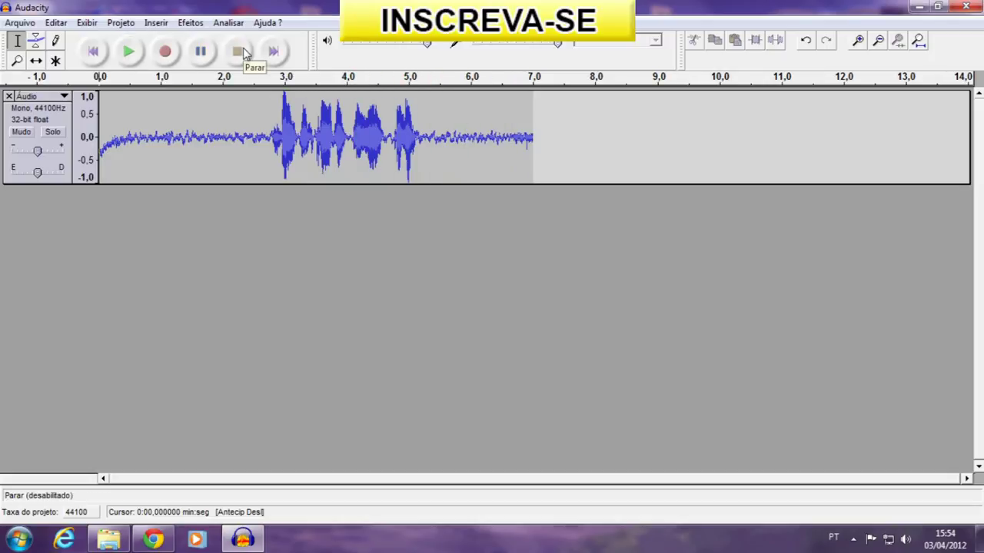
pyautogui.click(129, 52)
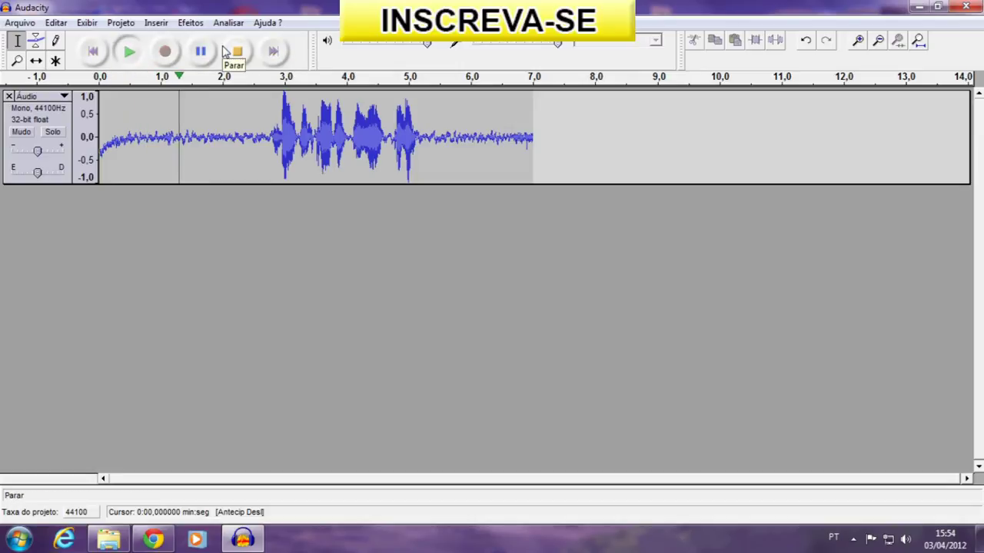
pyautogui.click(238, 51)
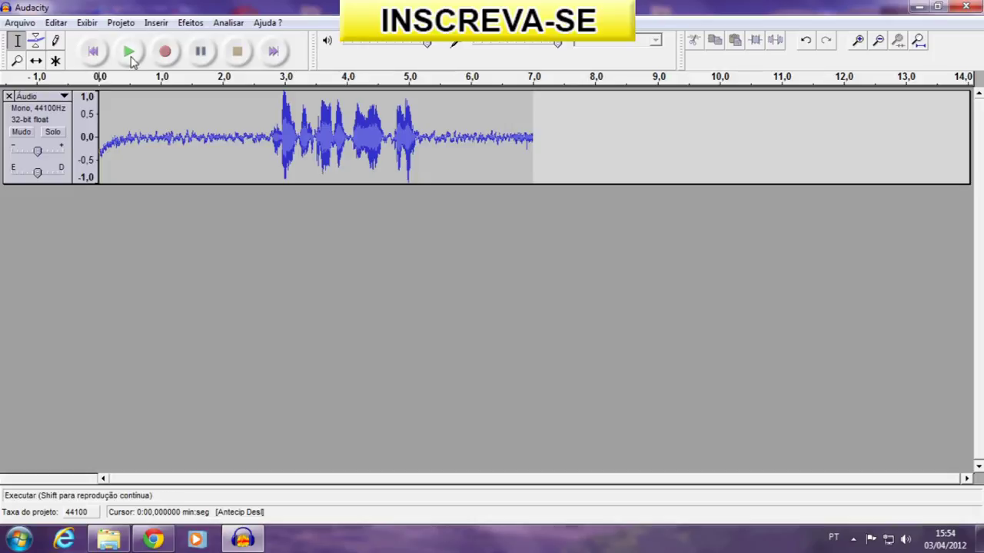
# - Try replacing the track with a noise-only recording about 4.5 seconds long, and undo the replacement
pyautogui.click(8, 96)
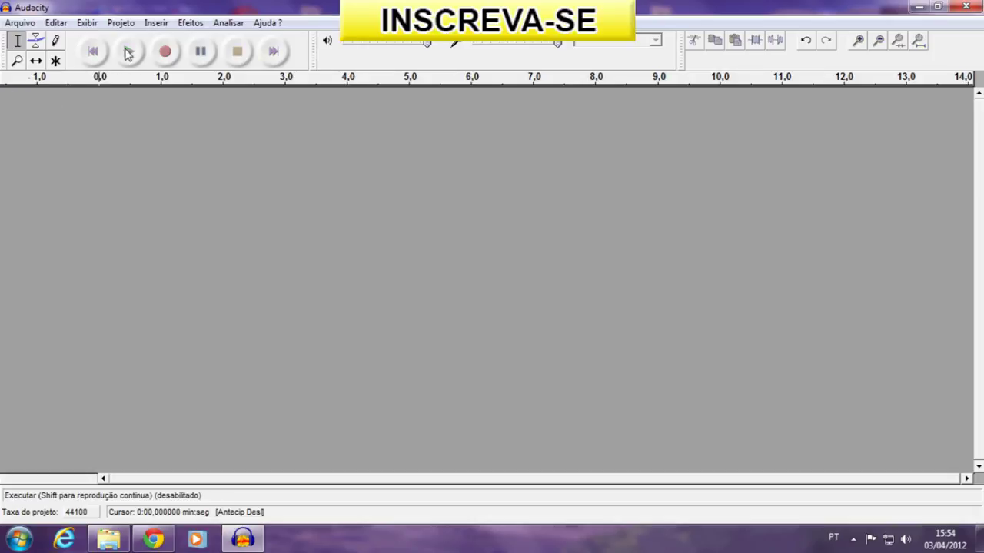
pyautogui.click(166, 52)
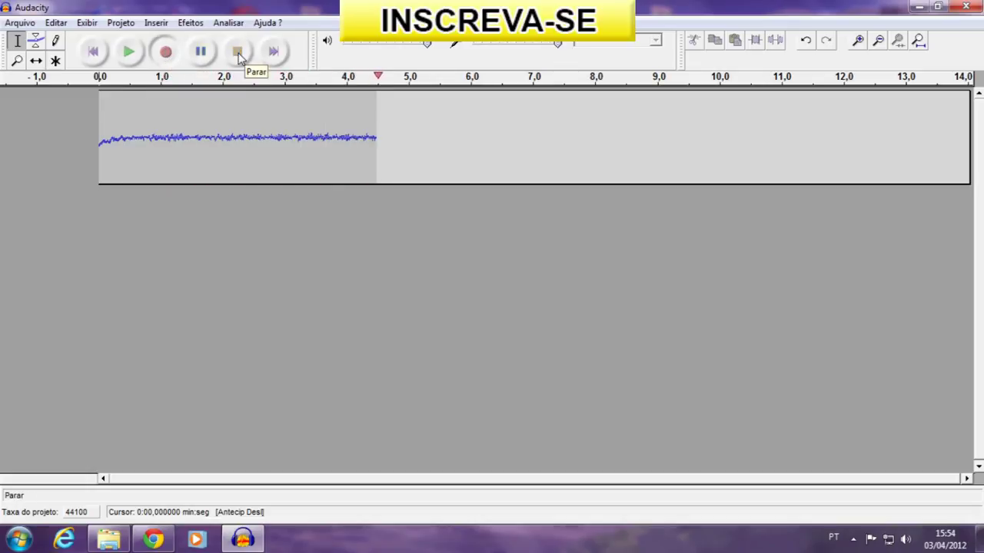
pyautogui.click(237, 51)
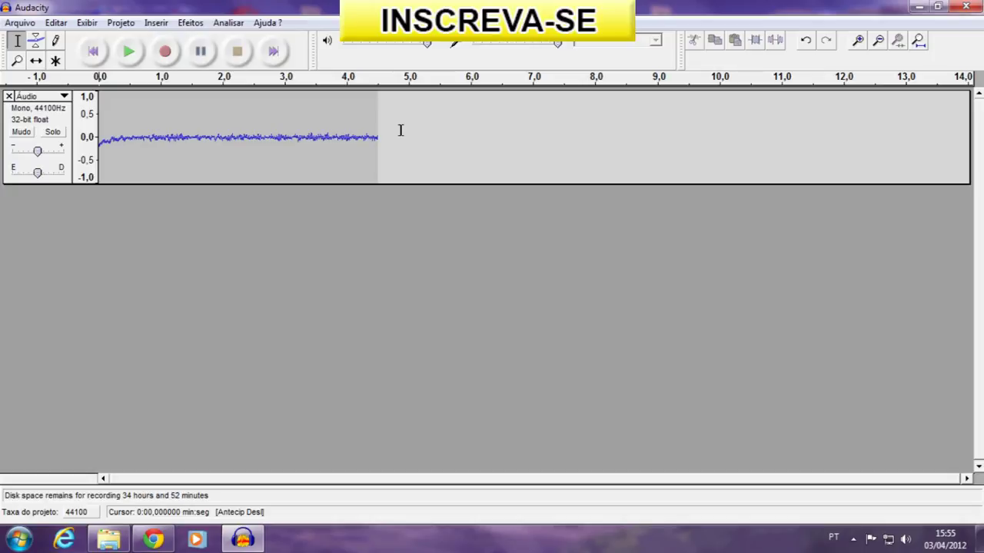
pyautogui.hotkey('ctrl', 'z')
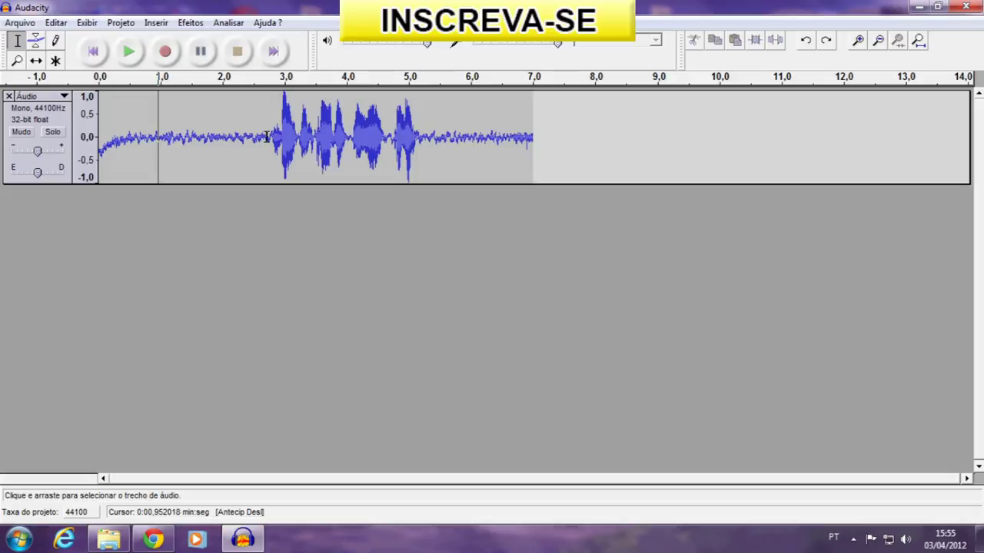
# - Select the noise-only stretch before the speech, about 0.23 to 2.44 s, and capture it as the Noise Removal profile
pyautogui.moveTo(245, 135); pyautogui.dragTo(110, 138)
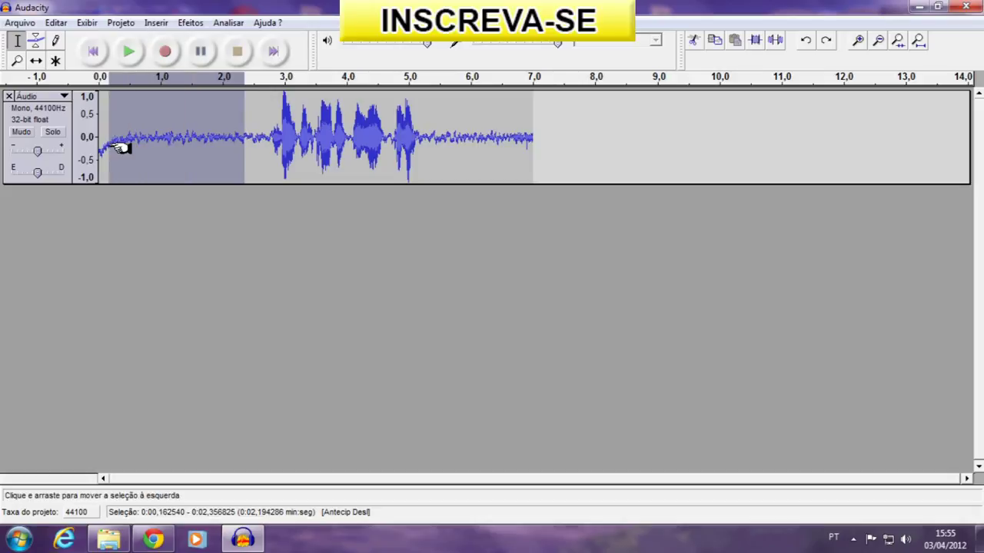
pyautogui.click(251, 137)
pyautogui.moveTo(252, 137); pyautogui.dragTo(127, 141)
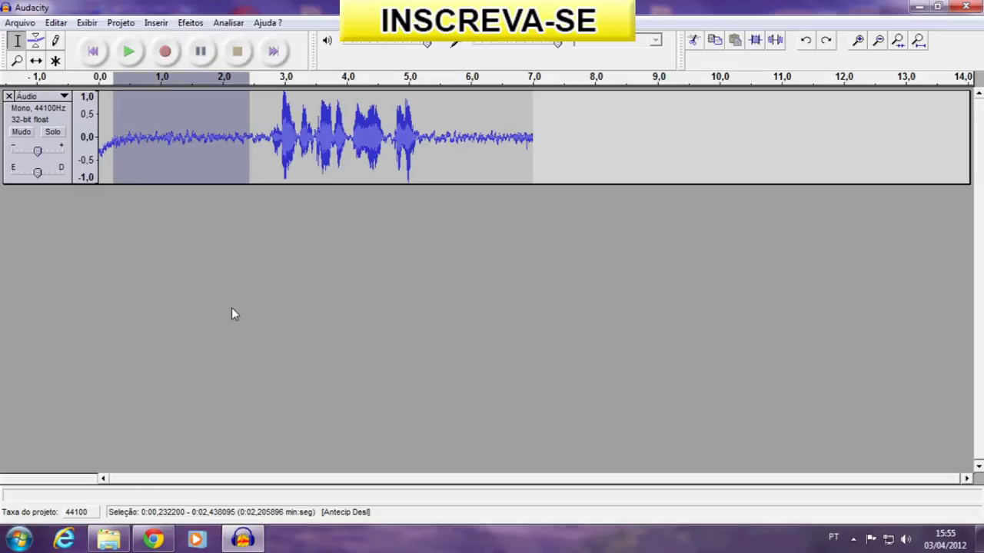
pyautogui.click(189, 25)
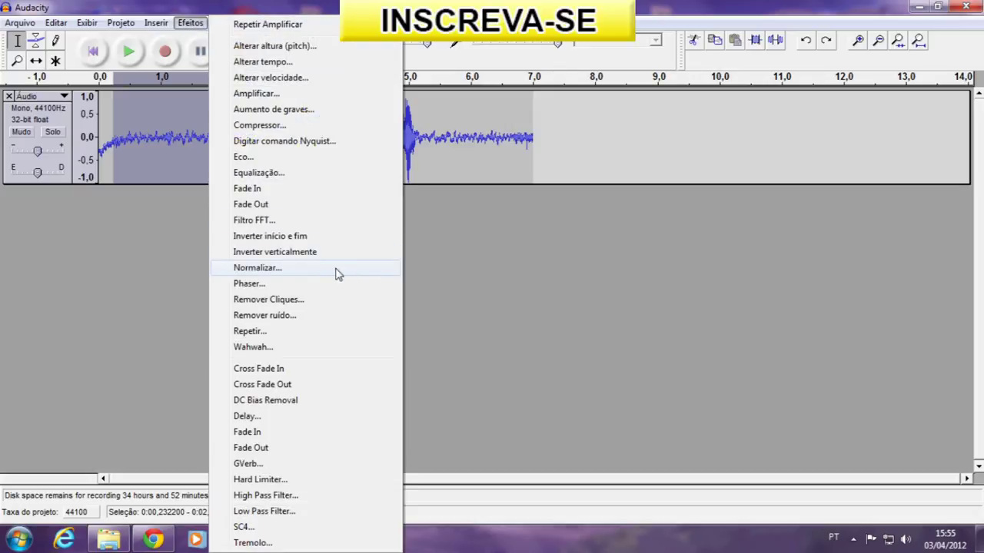
pyautogui.click(308, 317)
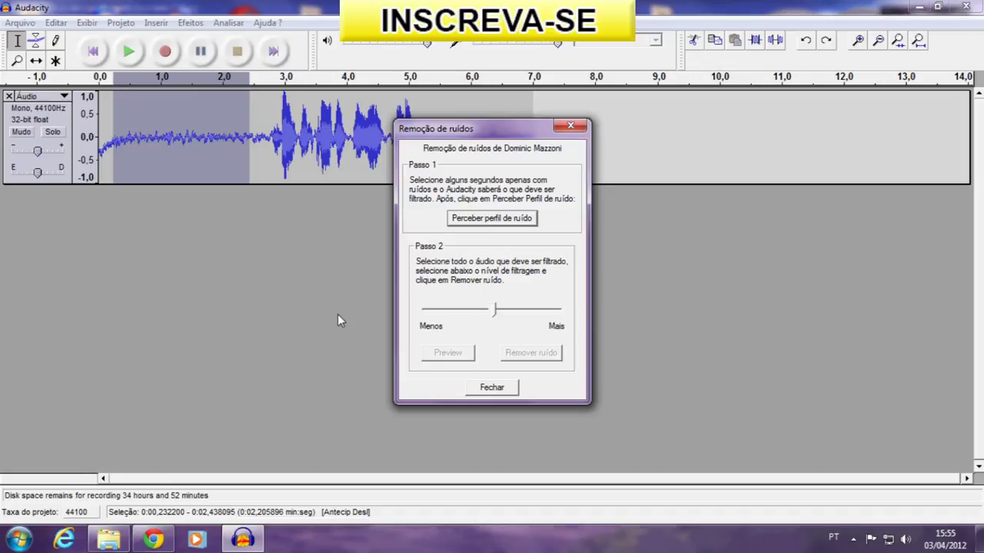
pyautogui.click(498, 219)
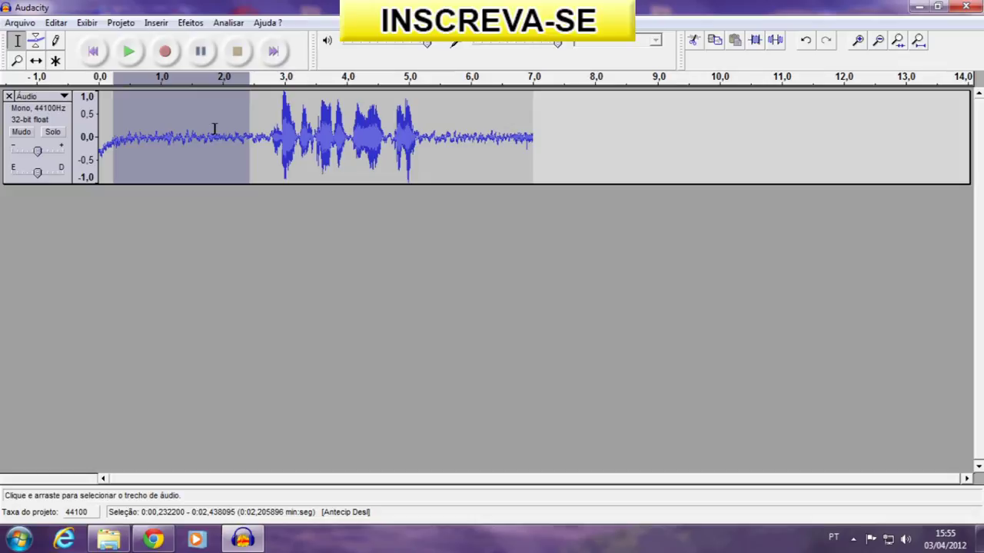
# - Try Noise Removal on only the selected noise stretch with the filtering level at maximum, and undo it
pyautogui.click(192, 24)
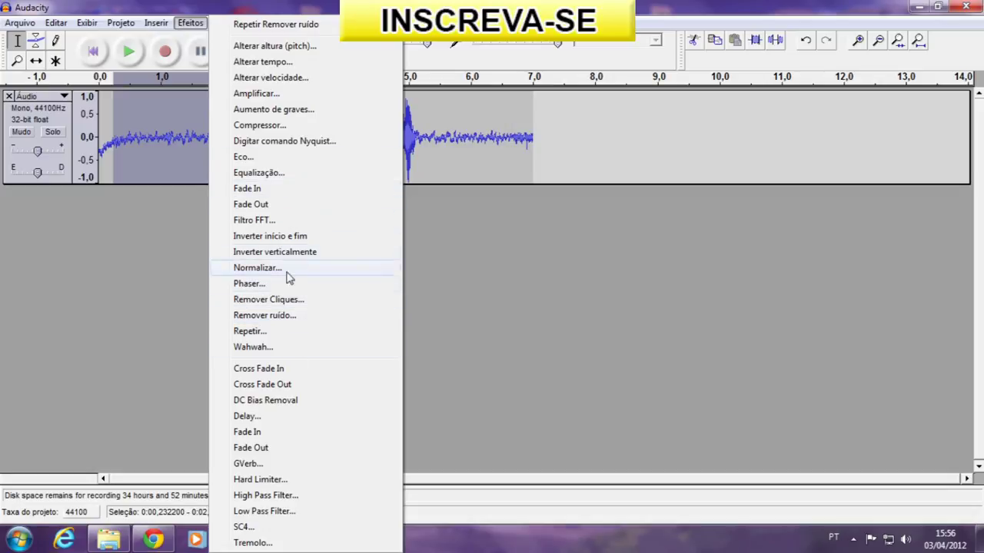
pyautogui.click(306, 322)
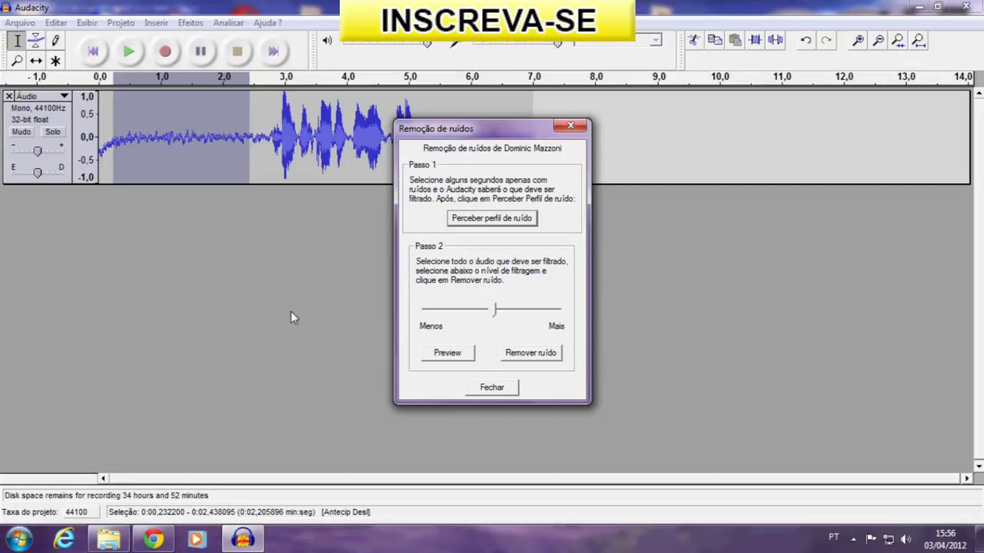
pyautogui.moveTo(499, 317); pyautogui.dragTo(476, 309)
pyautogui.moveTo(460, 129); pyautogui.dragTo(157, 191)
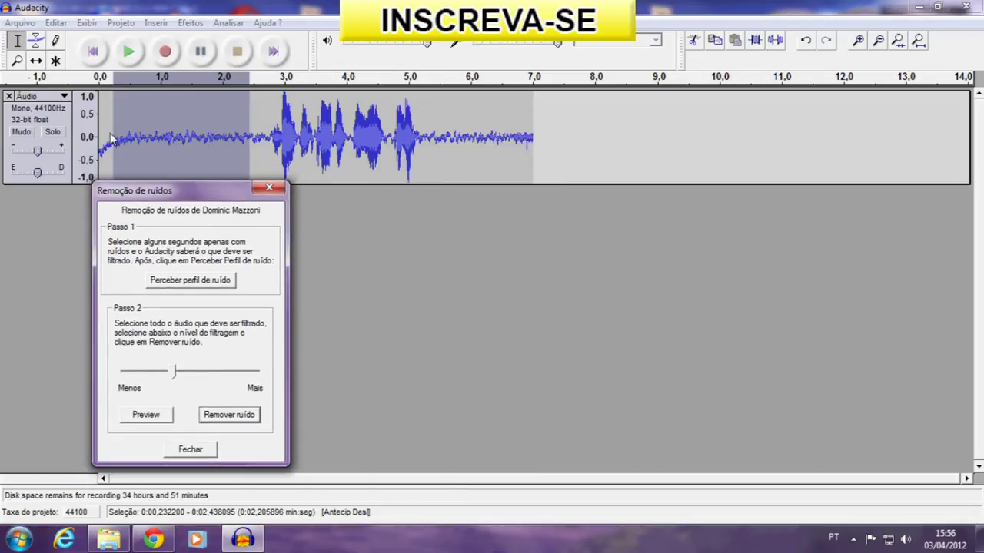
pyautogui.moveTo(209, 196); pyautogui.dragTo(231, 183)
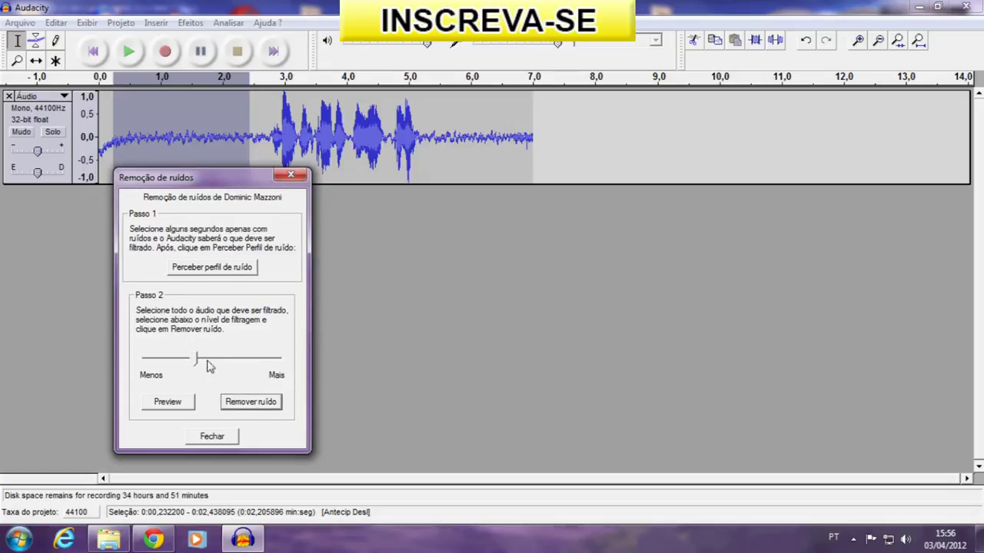
pyautogui.moveTo(198, 358); pyautogui.dragTo(346, 359)
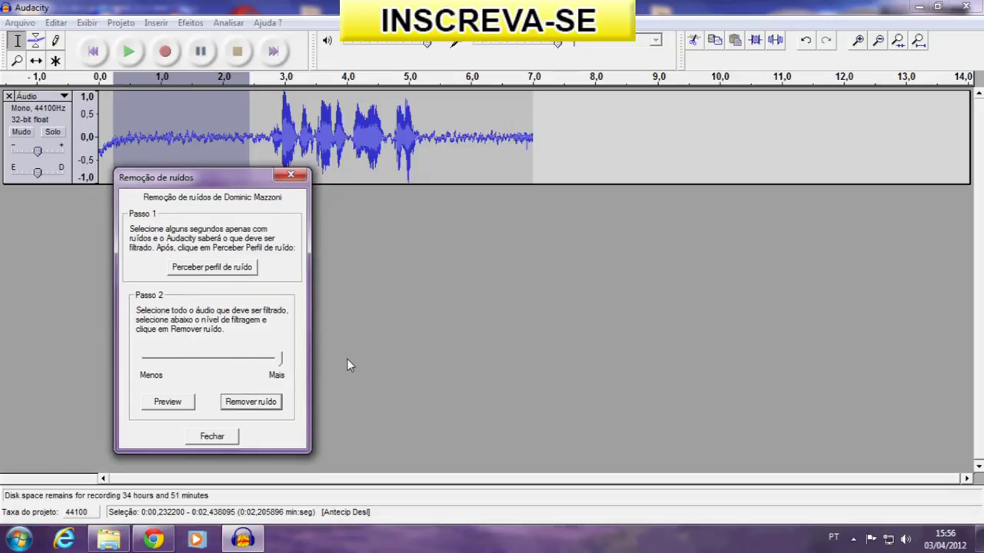
pyautogui.click(252, 402)
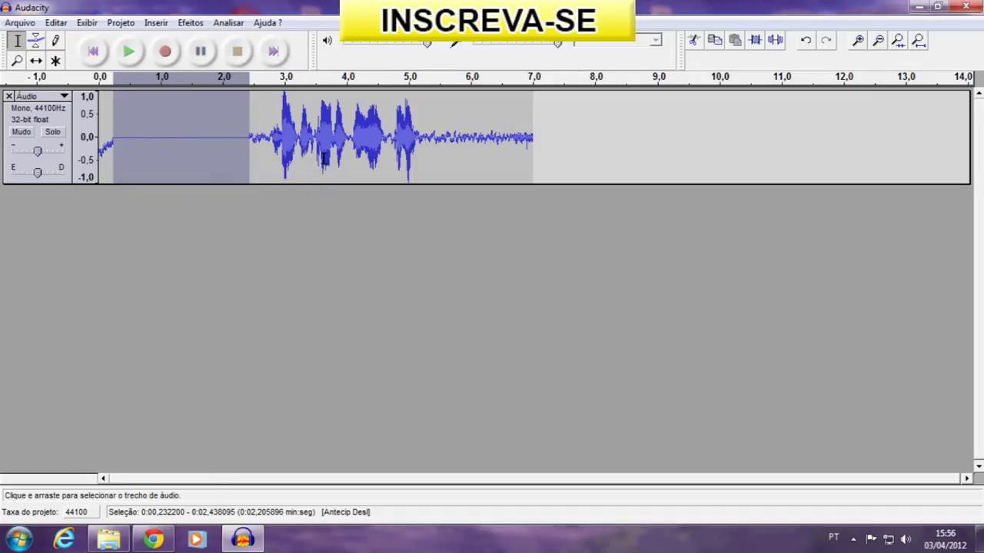
pyautogui.moveTo(441, 125); pyautogui.dragTo(260, 132)
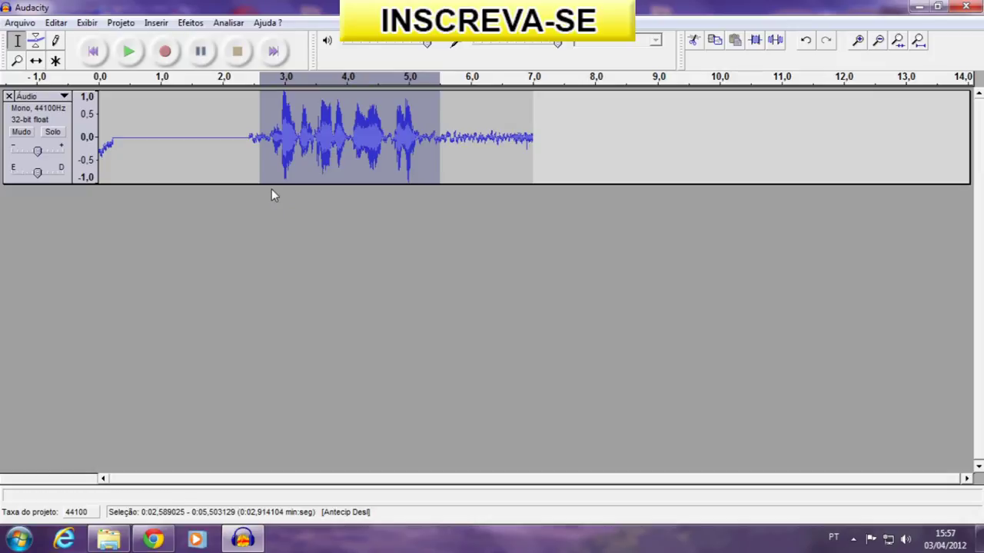
pyautogui.hotkey('ctrl', 'z')
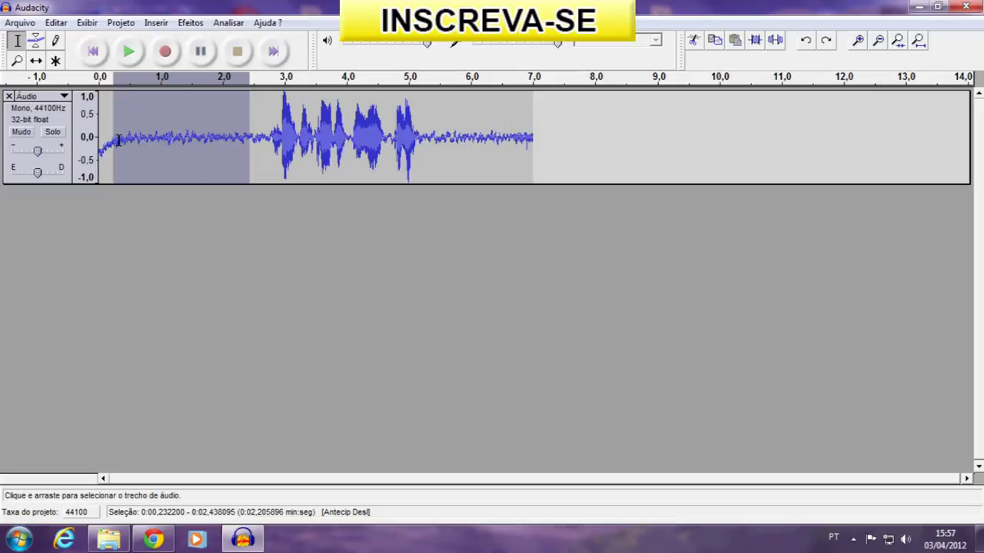
pyautogui.moveTo(141, 125); pyautogui.dragTo(209, 125)
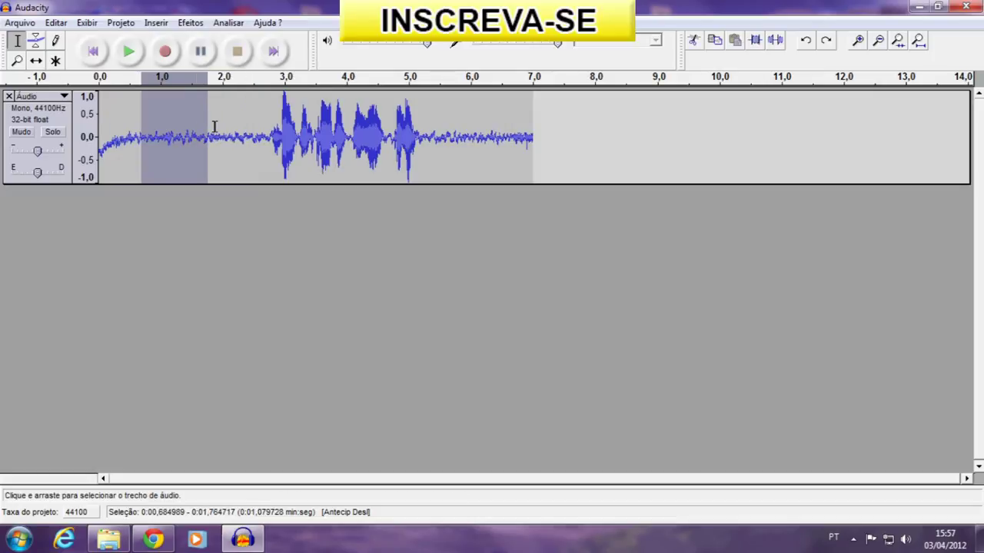
pyautogui.moveTo(116, 127); pyautogui.dragTo(241, 131)
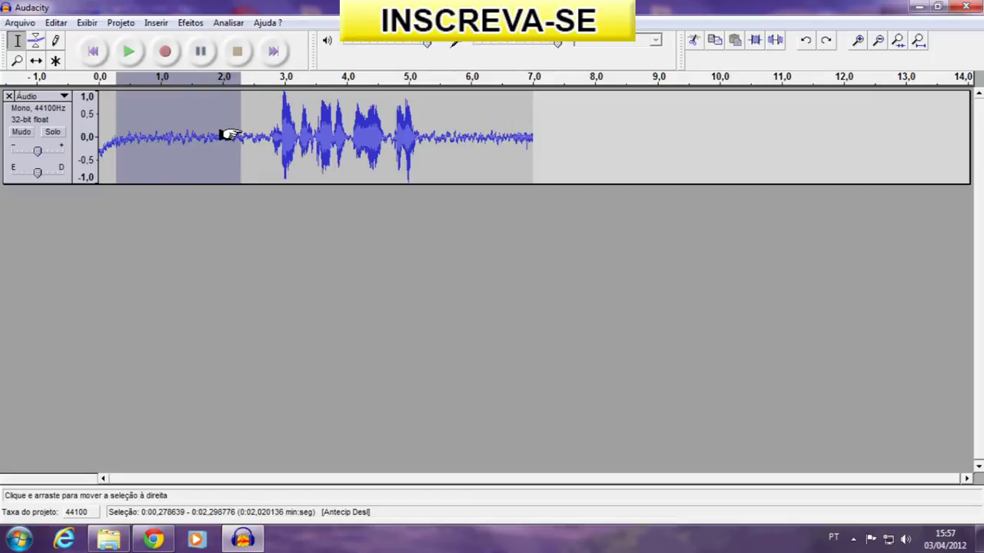
pyautogui.click(156, 23)
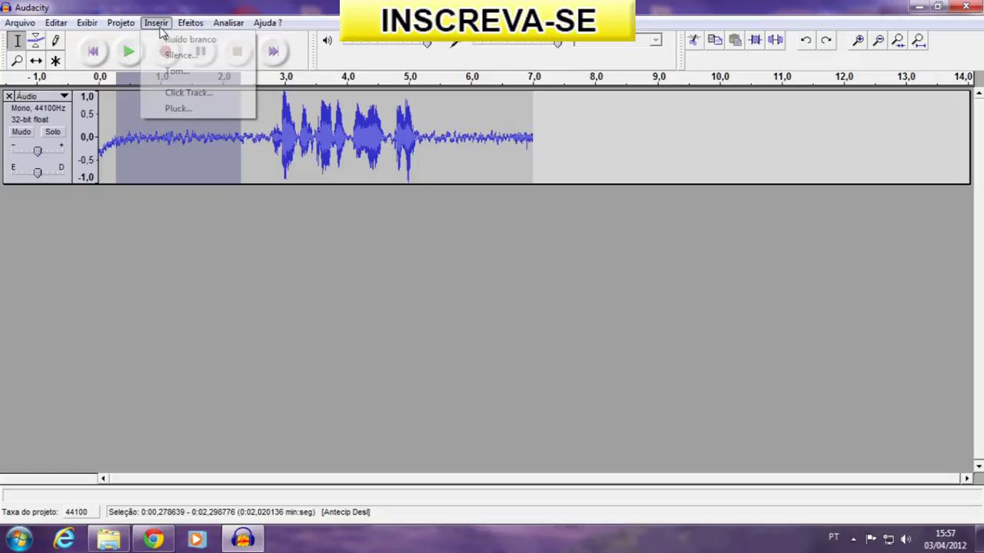
pyautogui.click(106, 126)
pyautogui.click(156, 22)
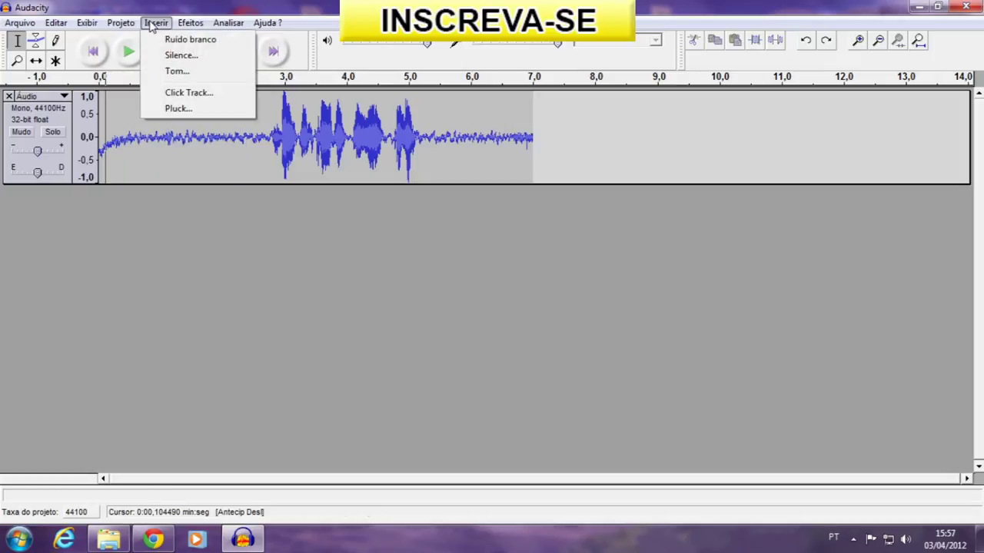
pyautogui.click(194, 139)
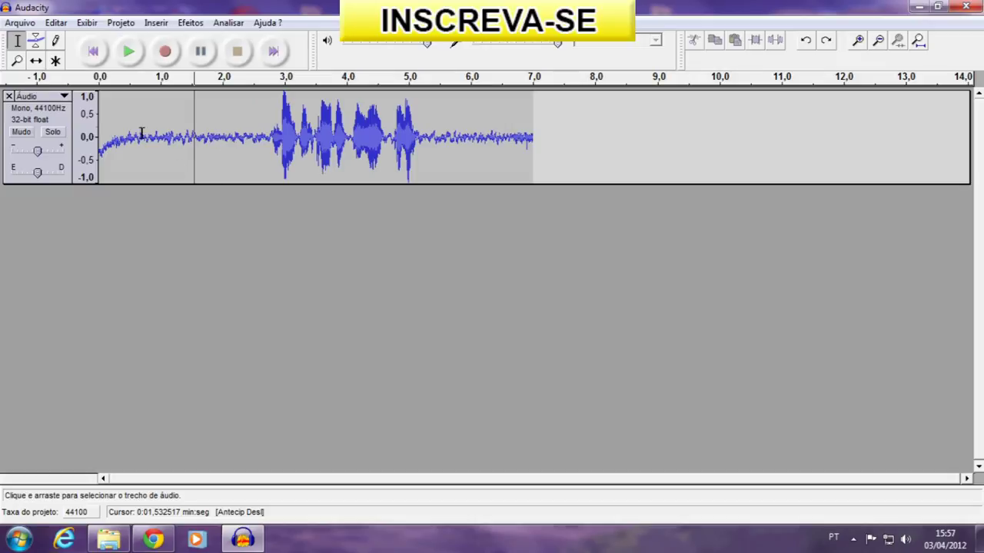
# - Select the entire track and try Noise Removal on it with the filtering level at maximum
pyautogui.moveTo(578, 130); pyautogui.dragTo(3, 165)
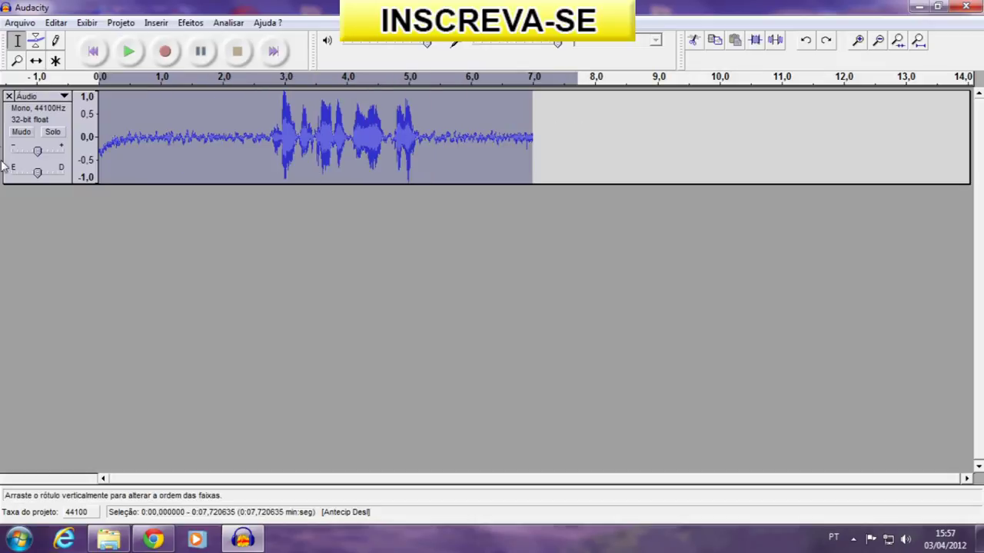
pyautogui.click(190, 22)
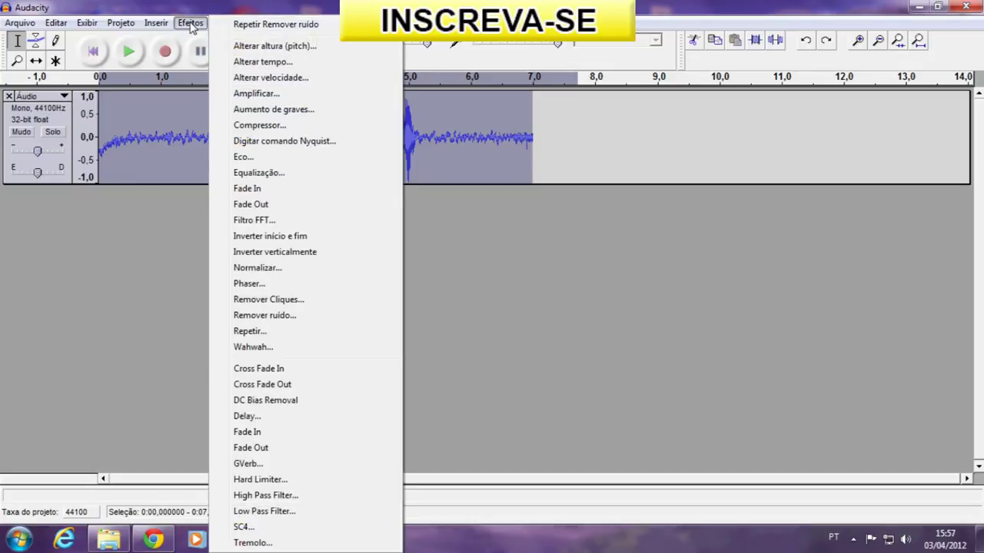
pyautogui.click(310, 314)
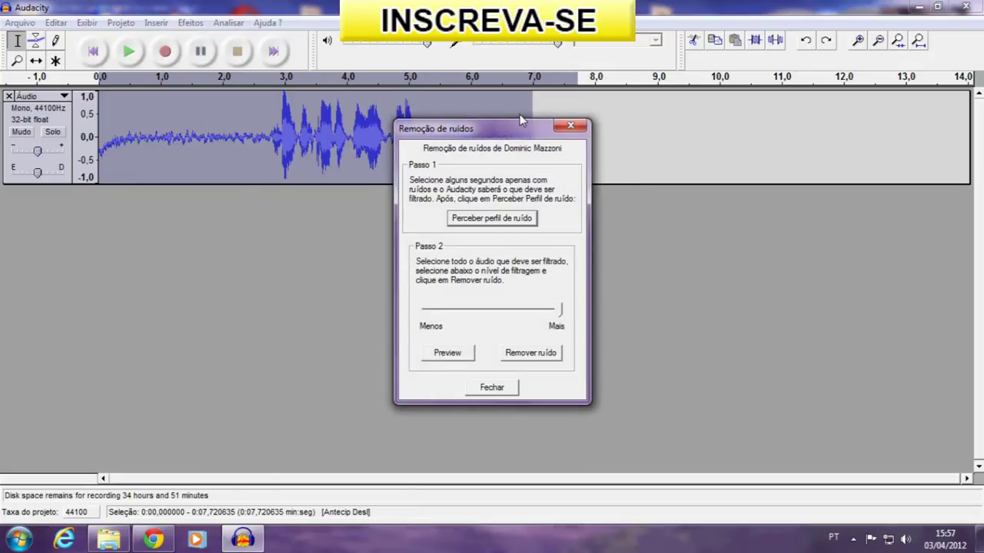
pyautogui.moveTo(519, 126); pyautogui.dragTo(499, 129)
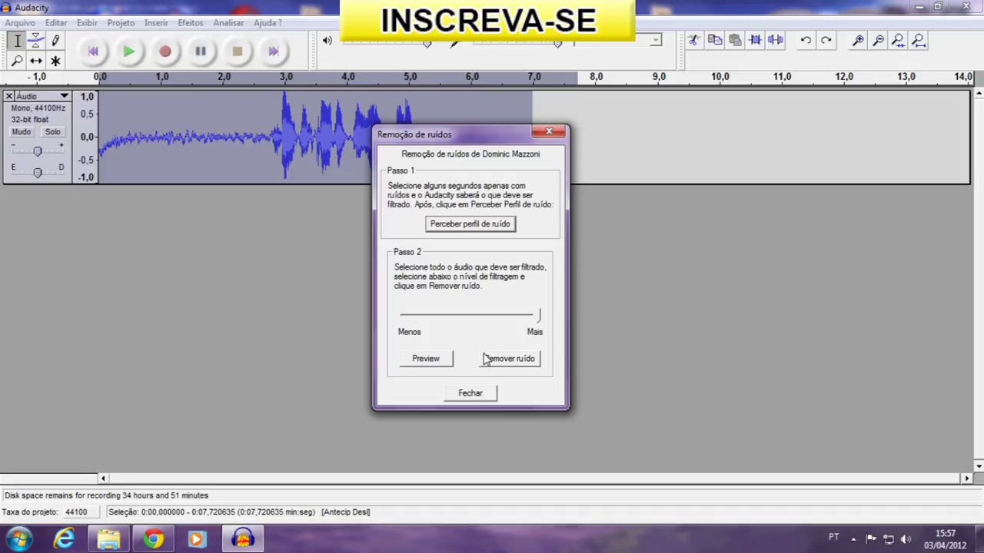
pyautogui.click(512, 360)
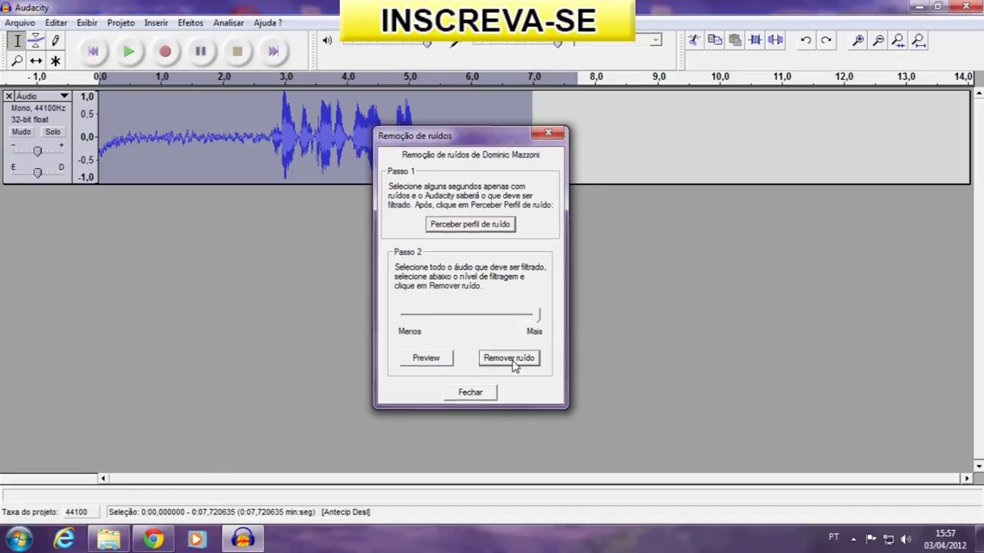
# - Play the maximum-filtered speech from about 2.58 s to check its quality, and undo the noise removal
pyautogui.click(268, 133)
pyautogui.moveTo(268, 132); pyautogui.dragTo(453, 135)
pyautogui.click(259, 124)
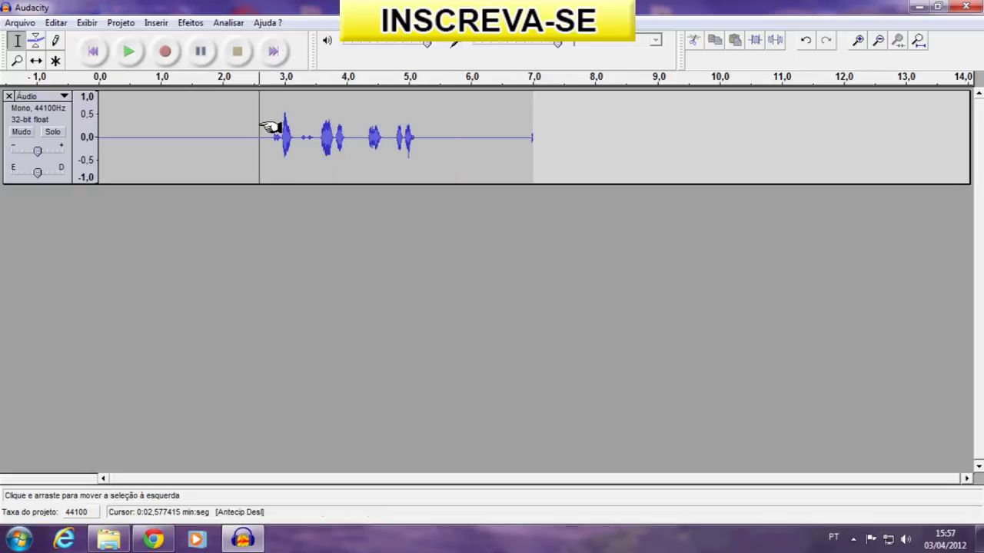
pyautogui.click(128, 52)
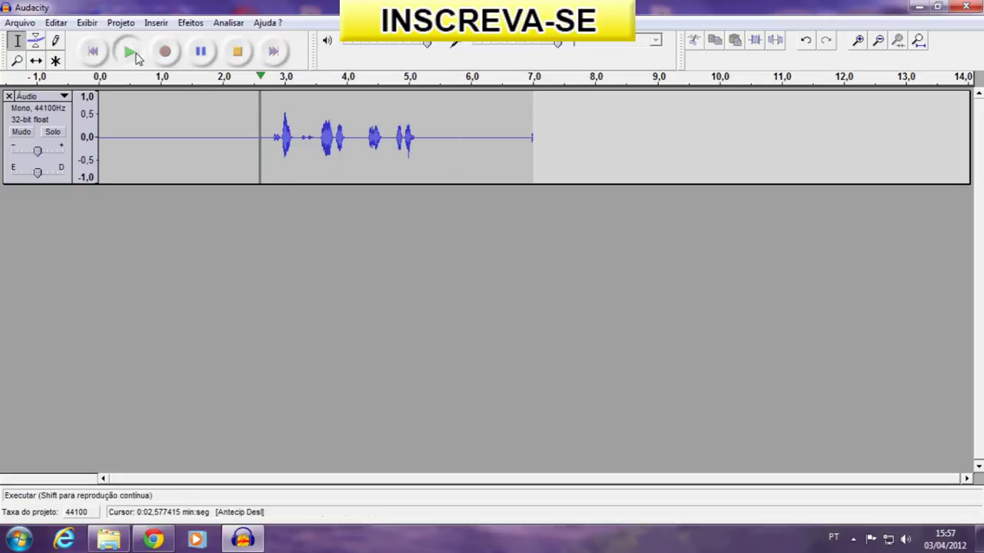
pyautogui.click(239, 51)
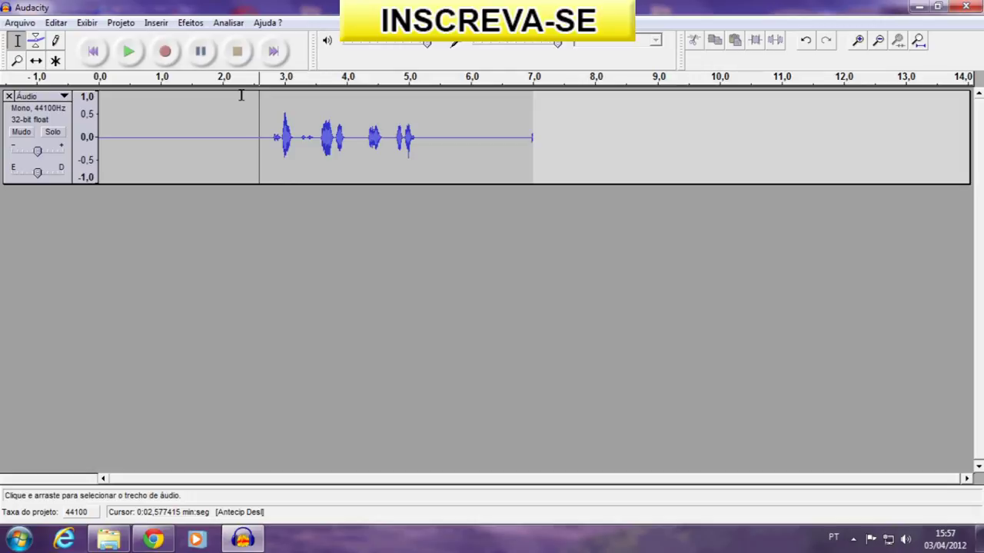
pyautogui.click(128, 51)
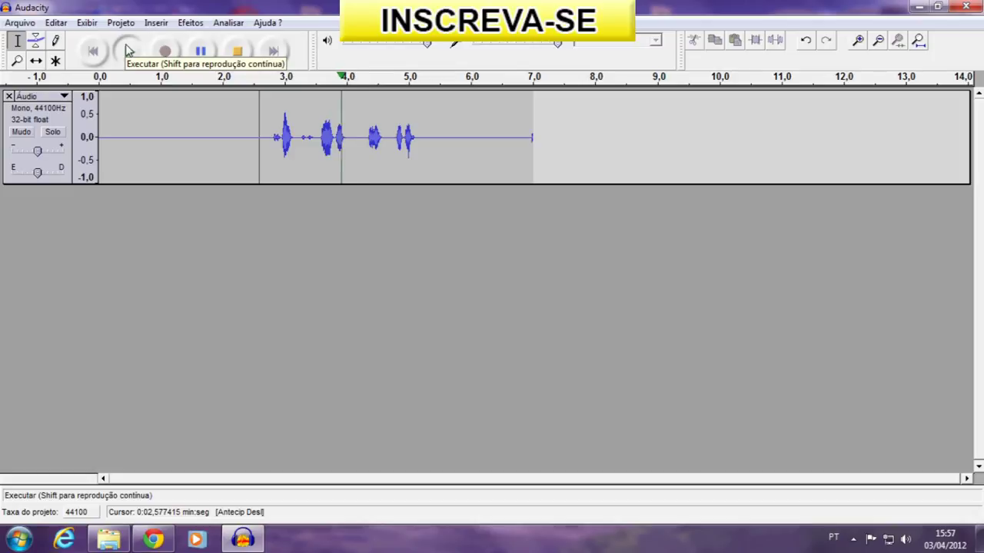
pyautogui.click(239, 51)
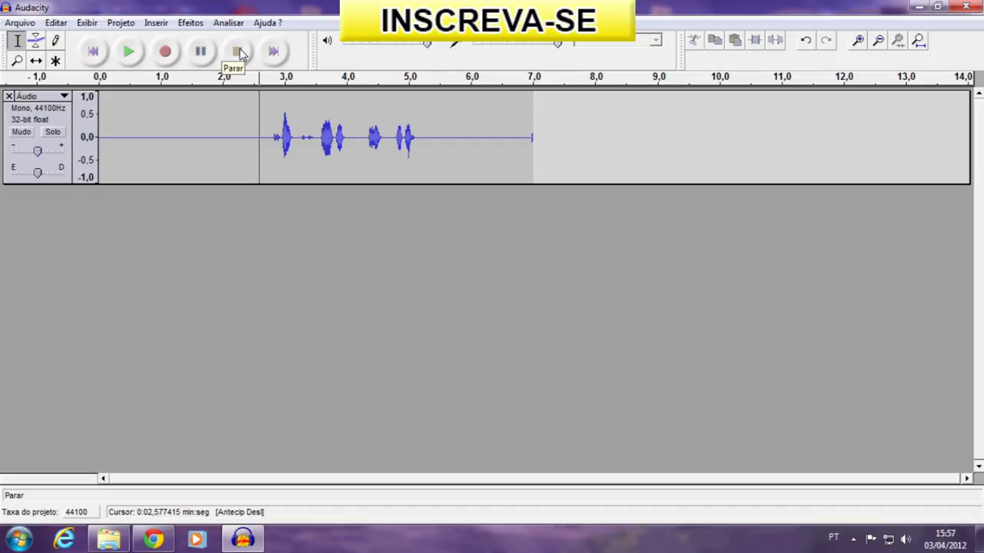
pyautogui.hotkey('ctrl', 'a')
pyautogui.hotkey('ctrl', 'r')
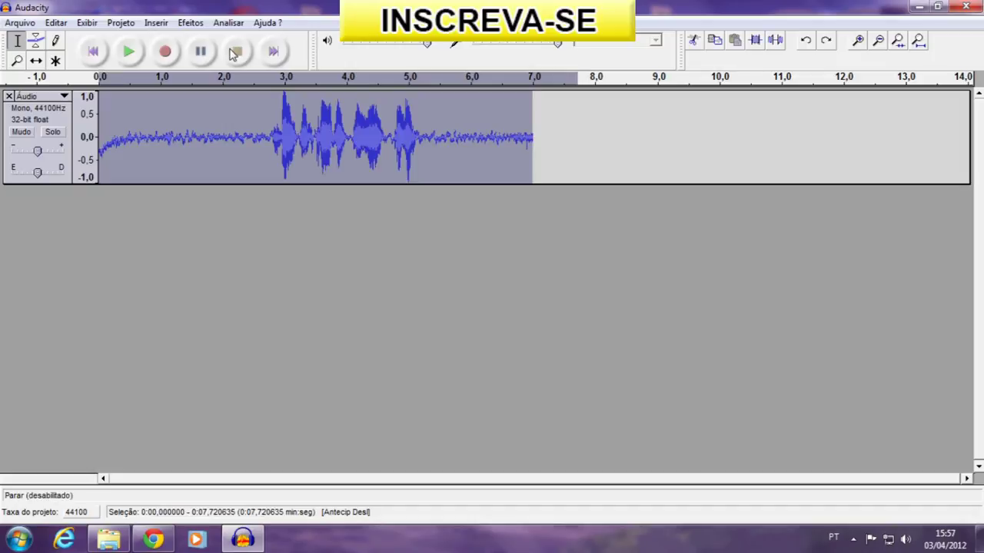
# - Try Noise Removal on the entire track with the filtering level just above minimum, and undo it
pyautogui.click(196, 21)
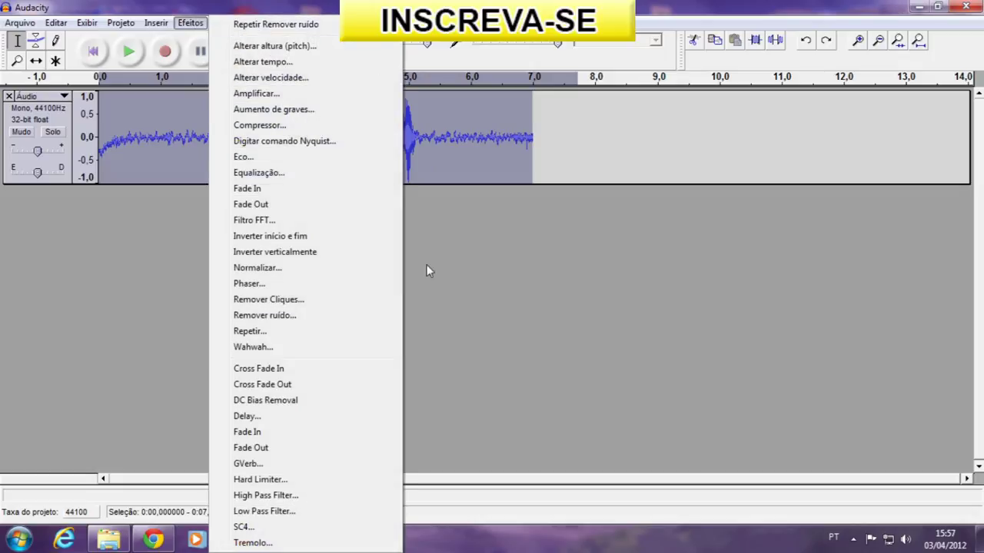
pyautogui.click(330, 316)
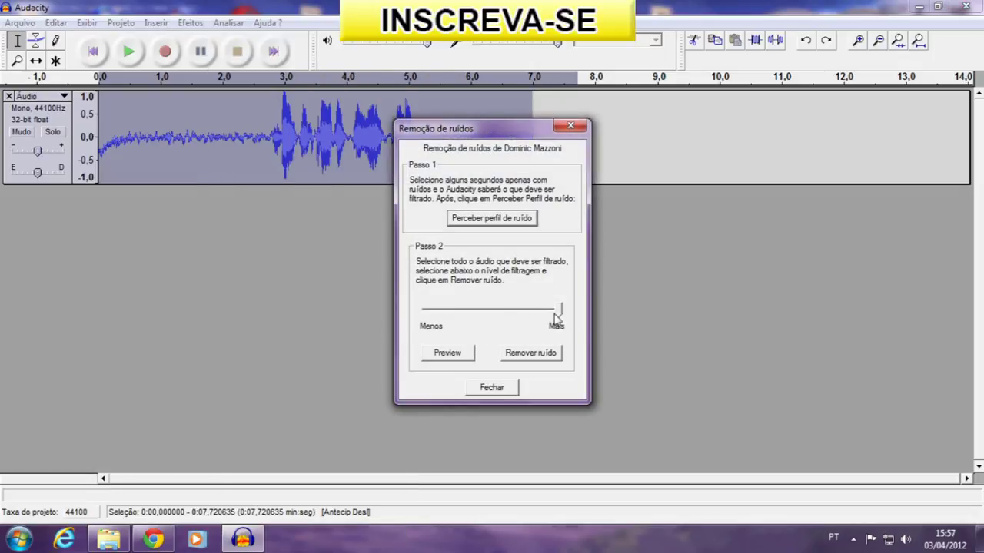
pyautogui.moveTo(561, 317)
pyautogui.mouseDown()
pyautogui.moveTo(442, 316)
pyautogui.moveTo(572, 317)
pyautogui.mouseUp()
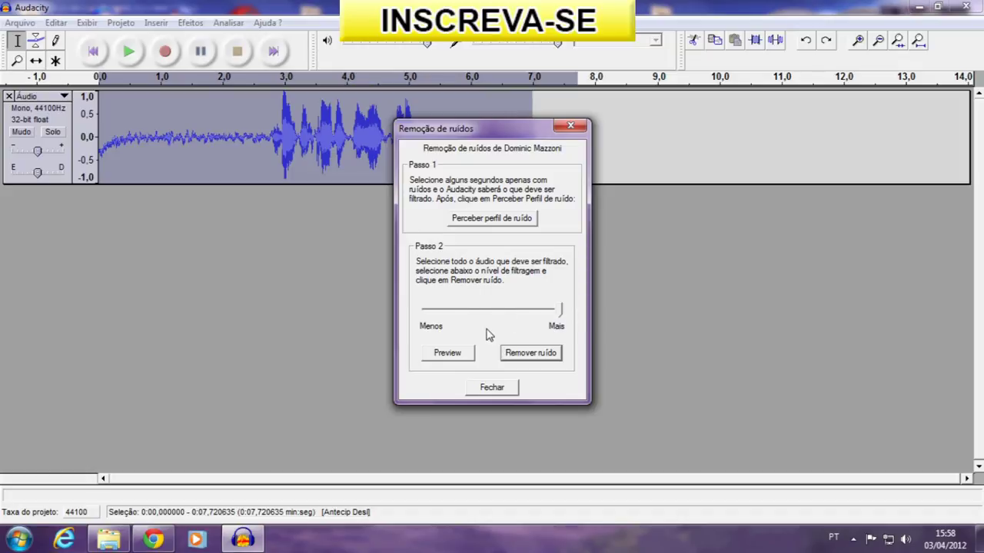
pyautogui.moveTo(559, 315); pyautogui.dragTo(440, 319)
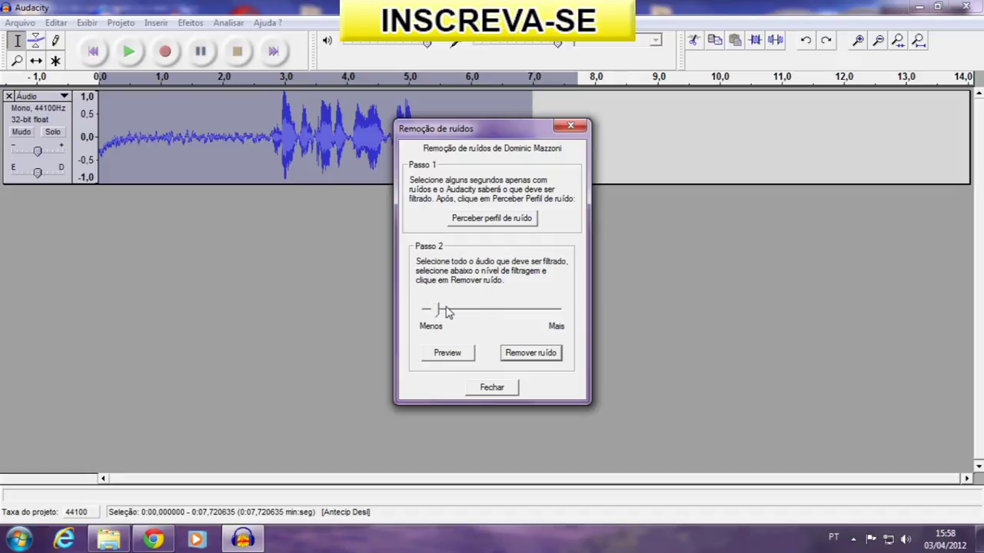
pyautogui.moveTo(435, 310); pyautogui.dragTo(427, 323)
pyautogui.moveTo(429, 316); pyautogui.dragTo(438, 317)
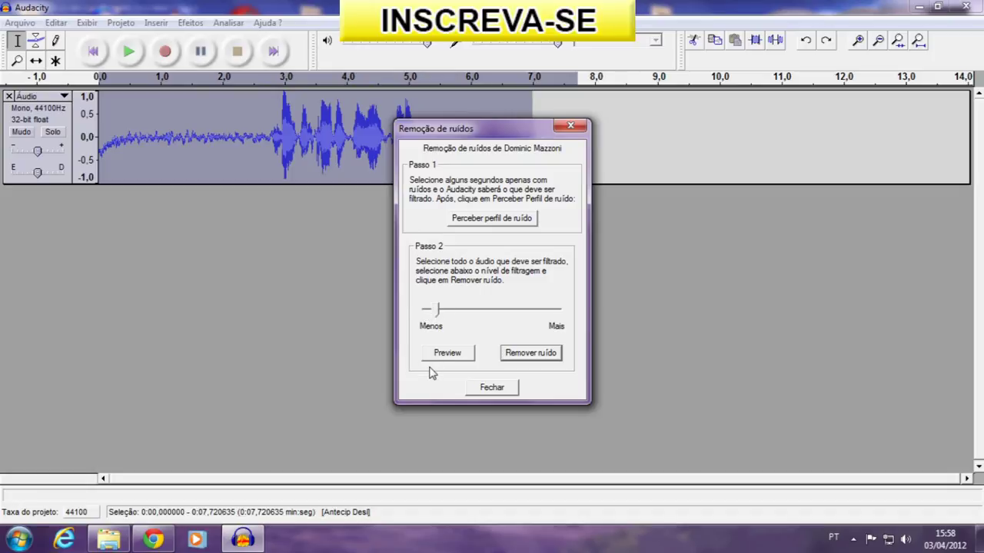
pyautogui.click(538, 353)
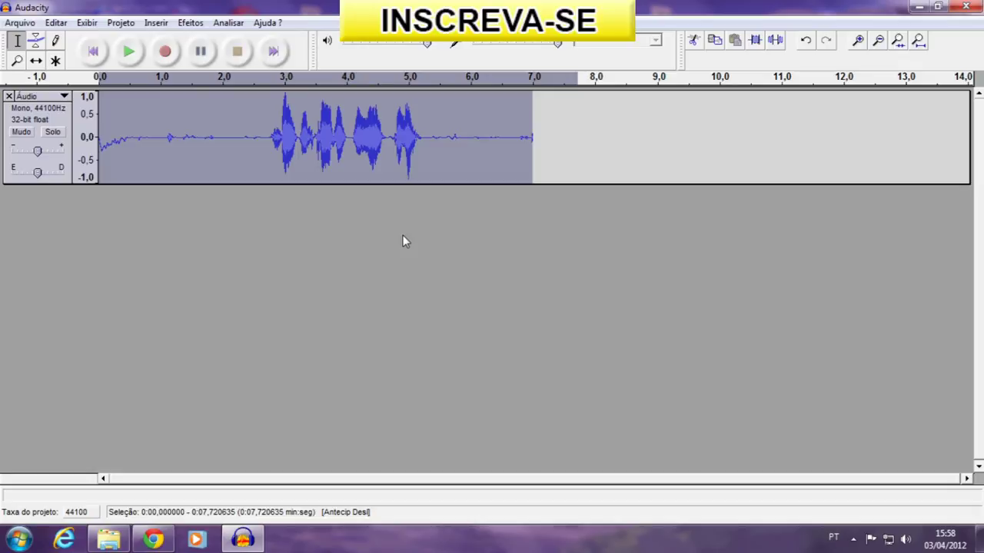
pyautogui.hotkey('ctrl', 'z')
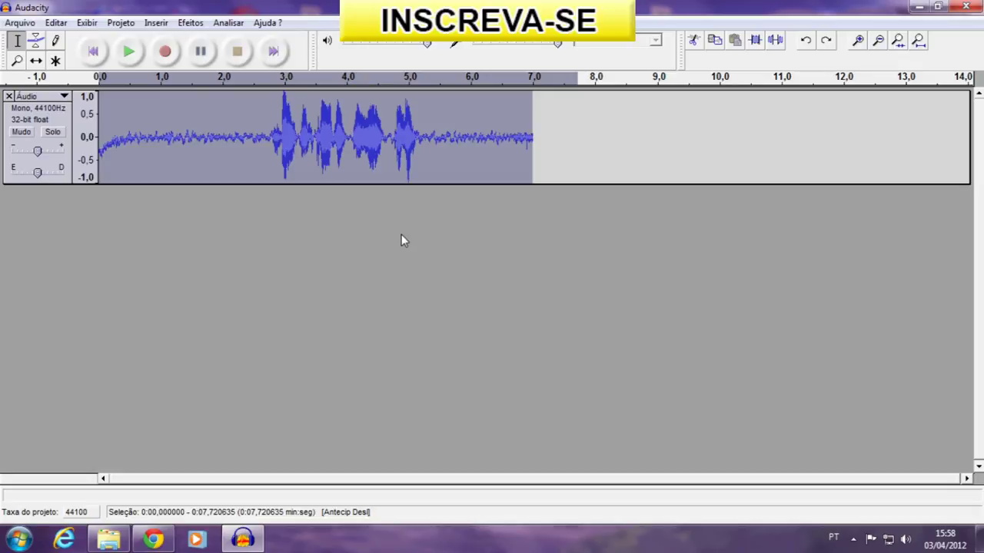
# - Apply Noise Removal to the entire track with the filtering level one notch higher, still close to minimum
pyautogui.click(190, 23)
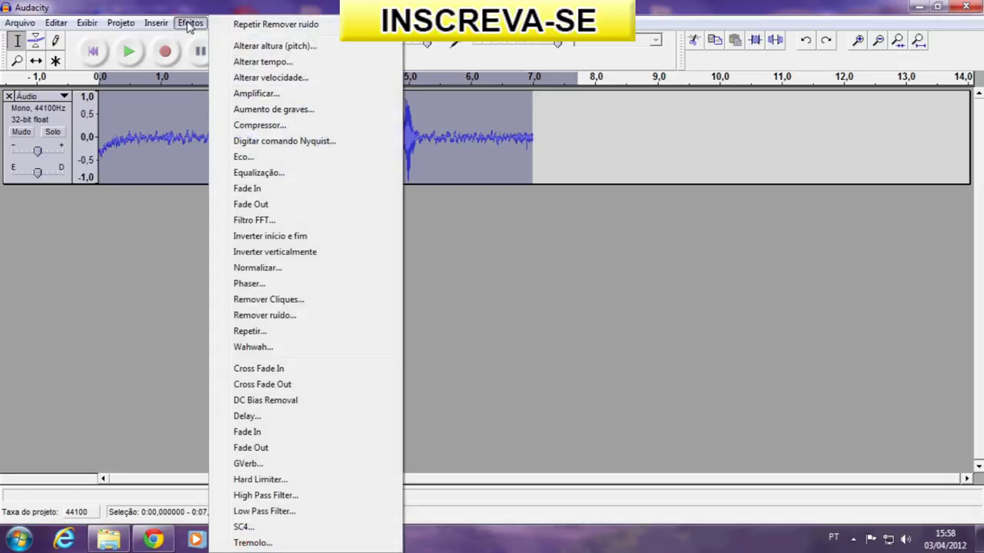
pyautogui.click(294, 323)
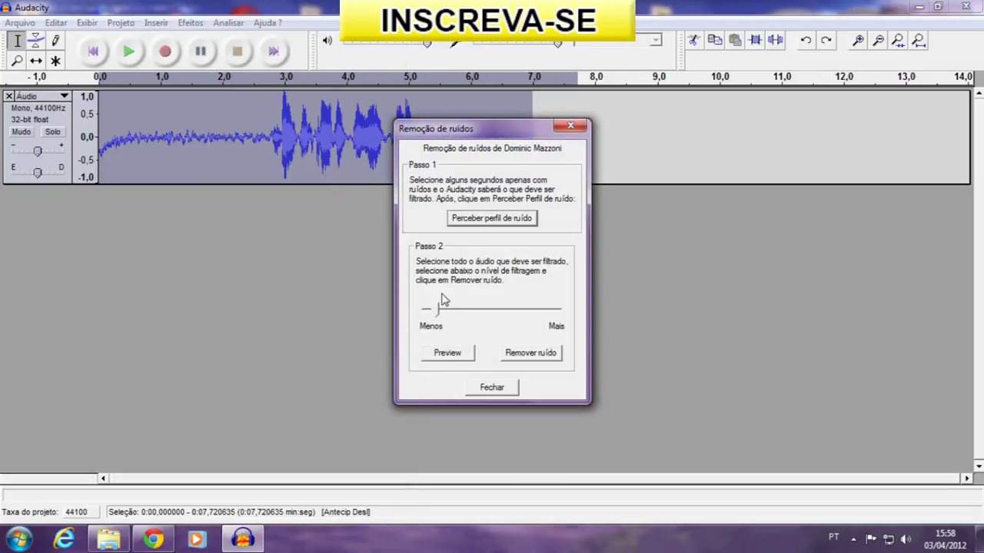
pyautogui.moveTo(435, 316); pyautogui.dragTo(442, 317)
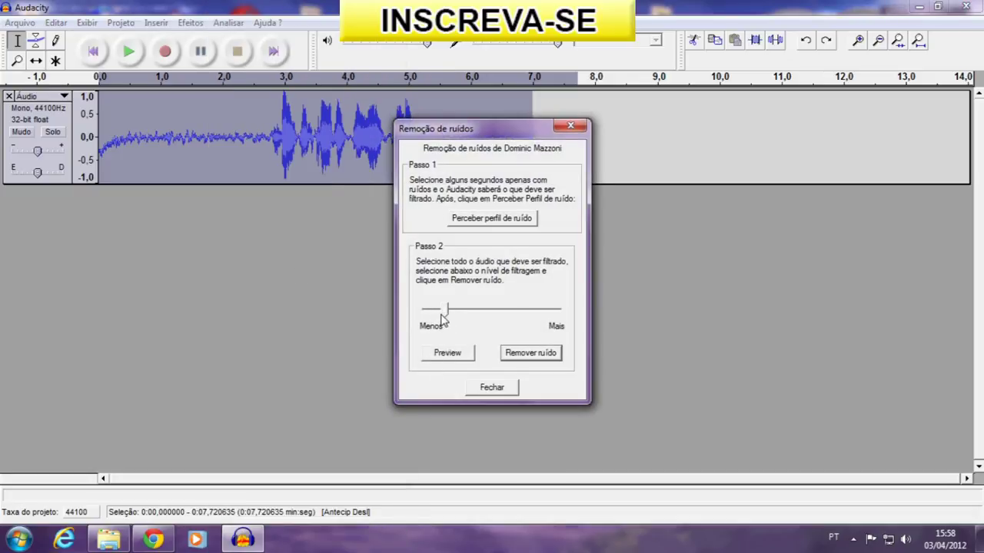
pyautogui.click(521, 353)
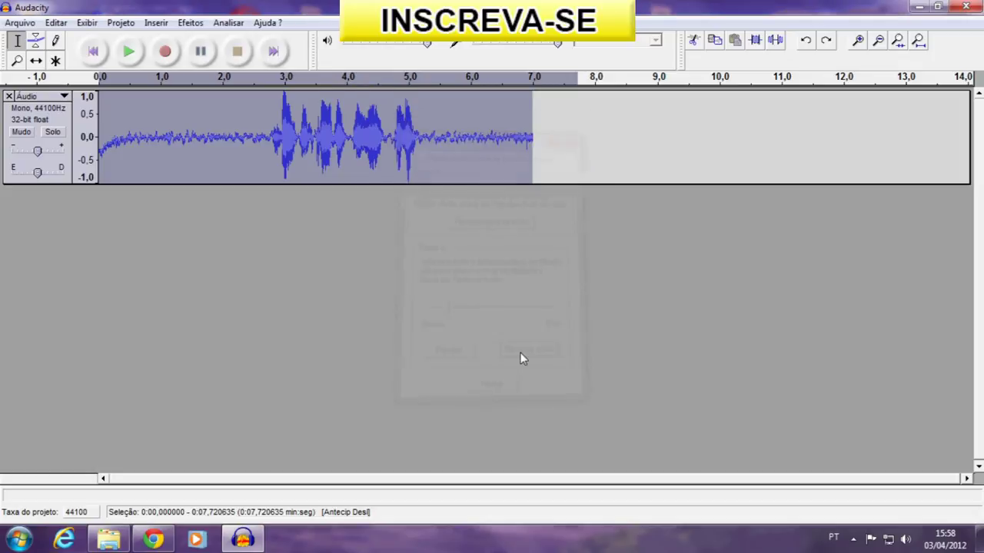
# - Play the filtered recording from about 0.31 s to check the silent stretch and the speech, and stop playback
pyautogui.click(223, 143)
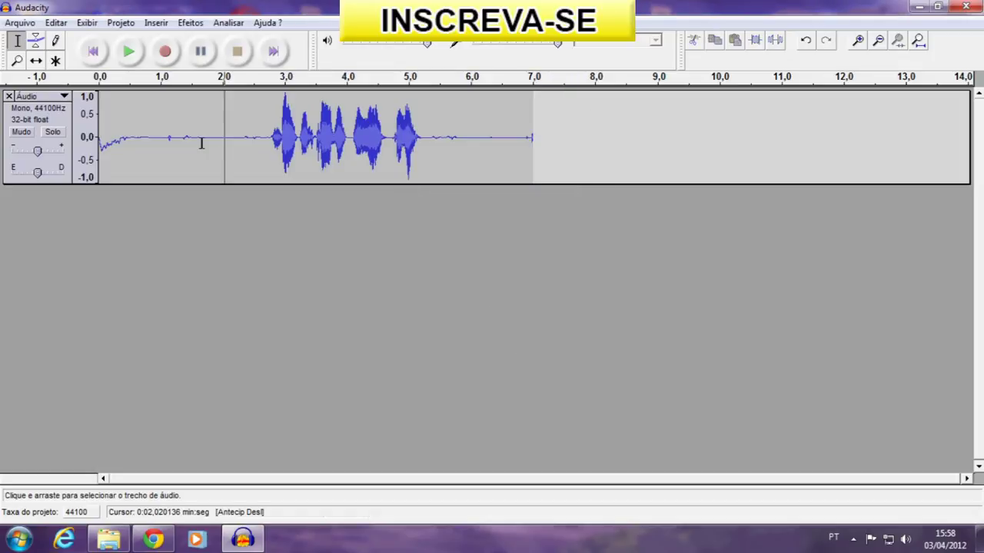
pyautogui.click(128, 51)
pyautogui.click(238, 52)
pyautogui.click(179, 131)
pyautogui.click(118, 131)
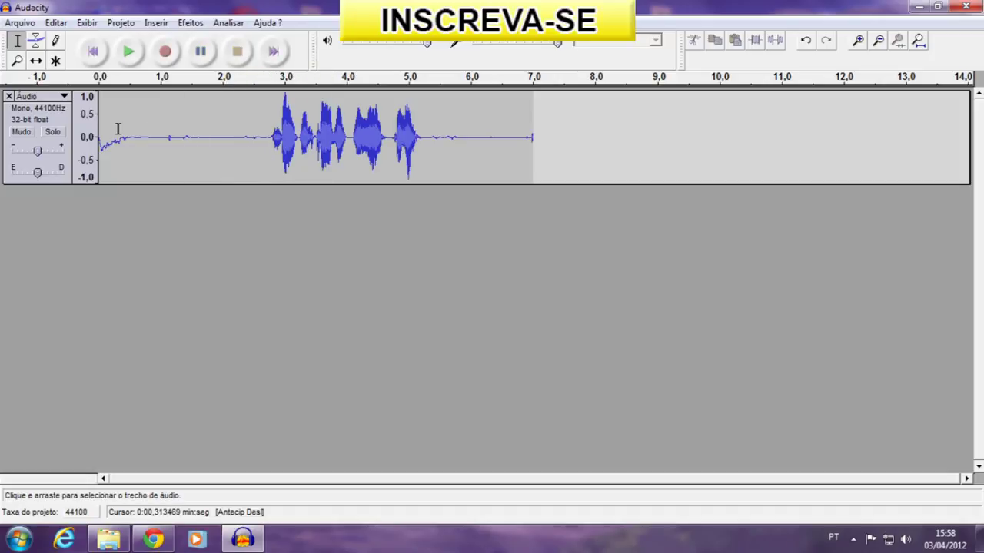
pyautogui.click(139, 55)
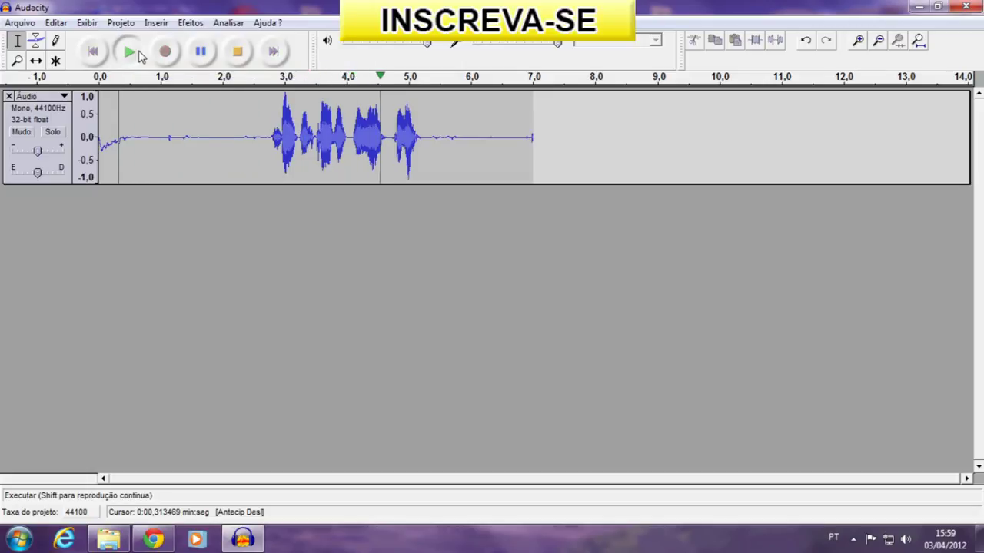
pyautogui.click(238, 54)
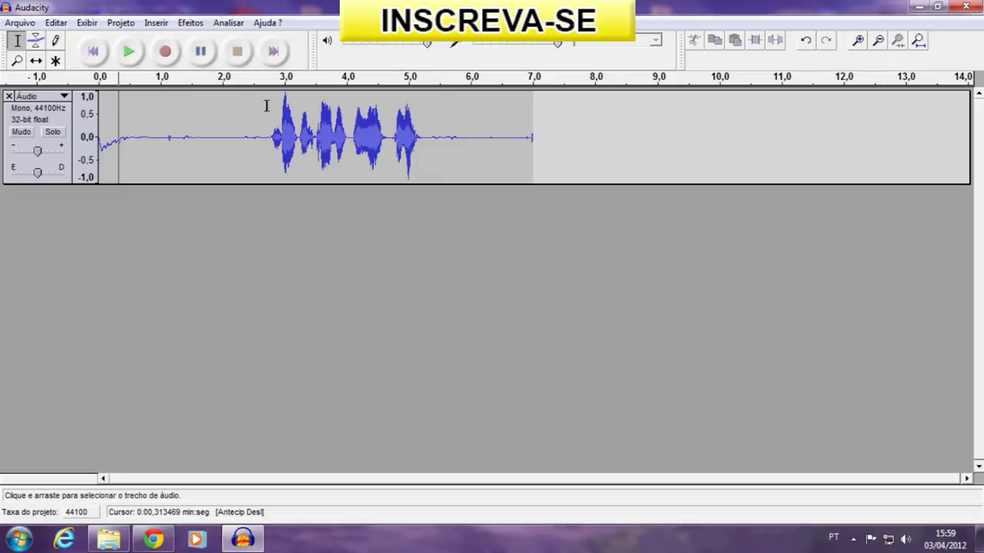
# - Replay only the speech of the filtered recording from about 2.54 s, and stop playback
pyautogui.click(257, 135)
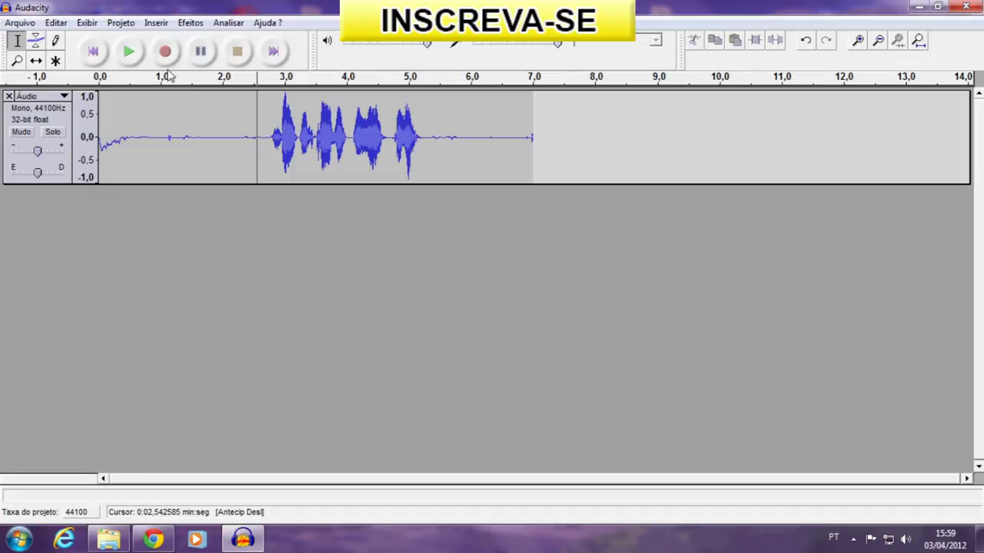
pyautogui.click(131, 54)
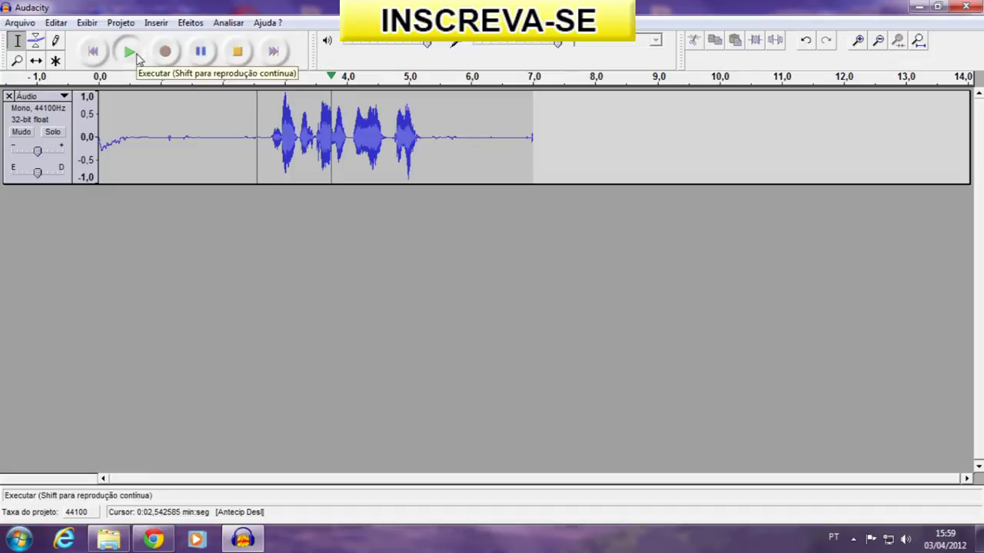
pyautogui.click(229, 64)
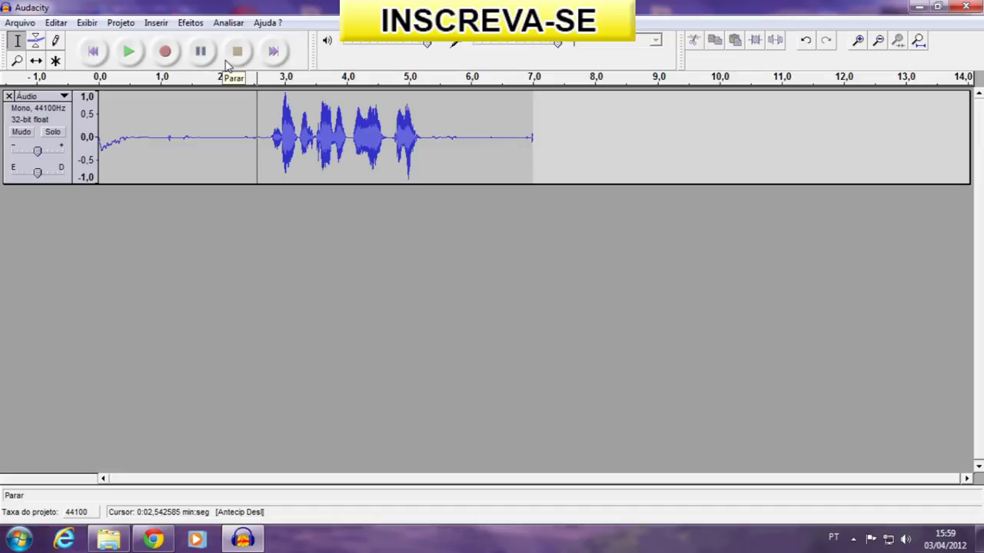